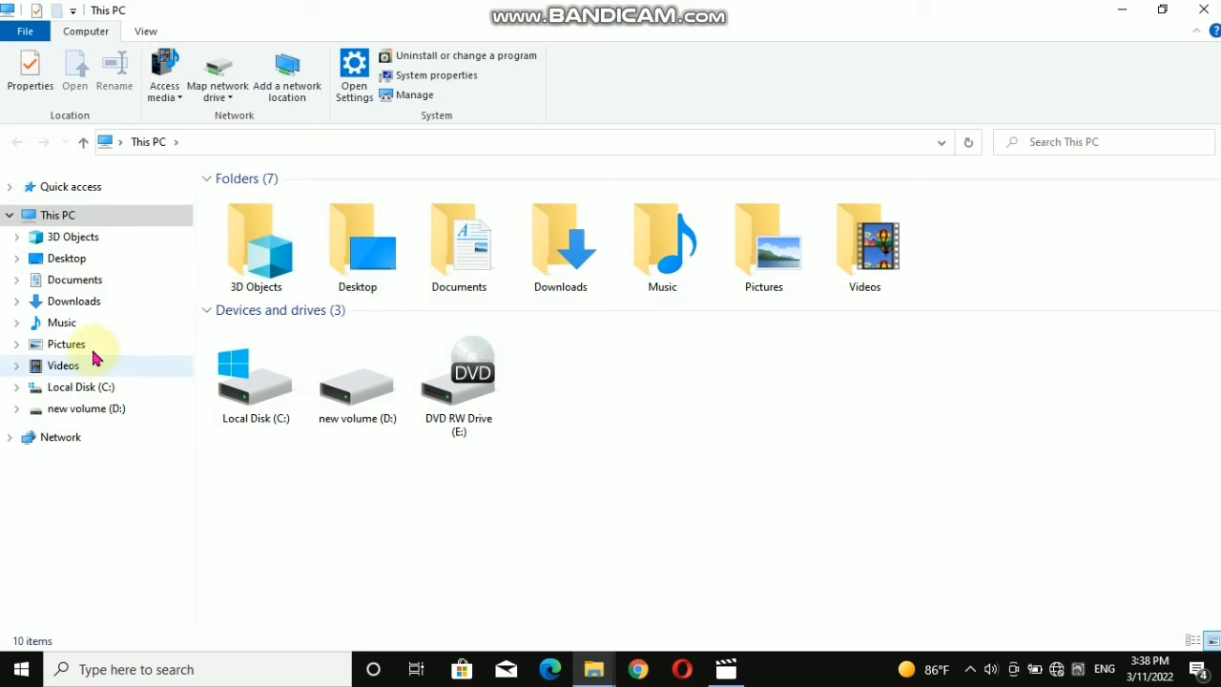
Run the OBS-Studio-27.2.3-Full-Installer-x64 from Downloads and install it to C:\Program Files\obs-studio, then minimize the file window
left_click(95, 304)
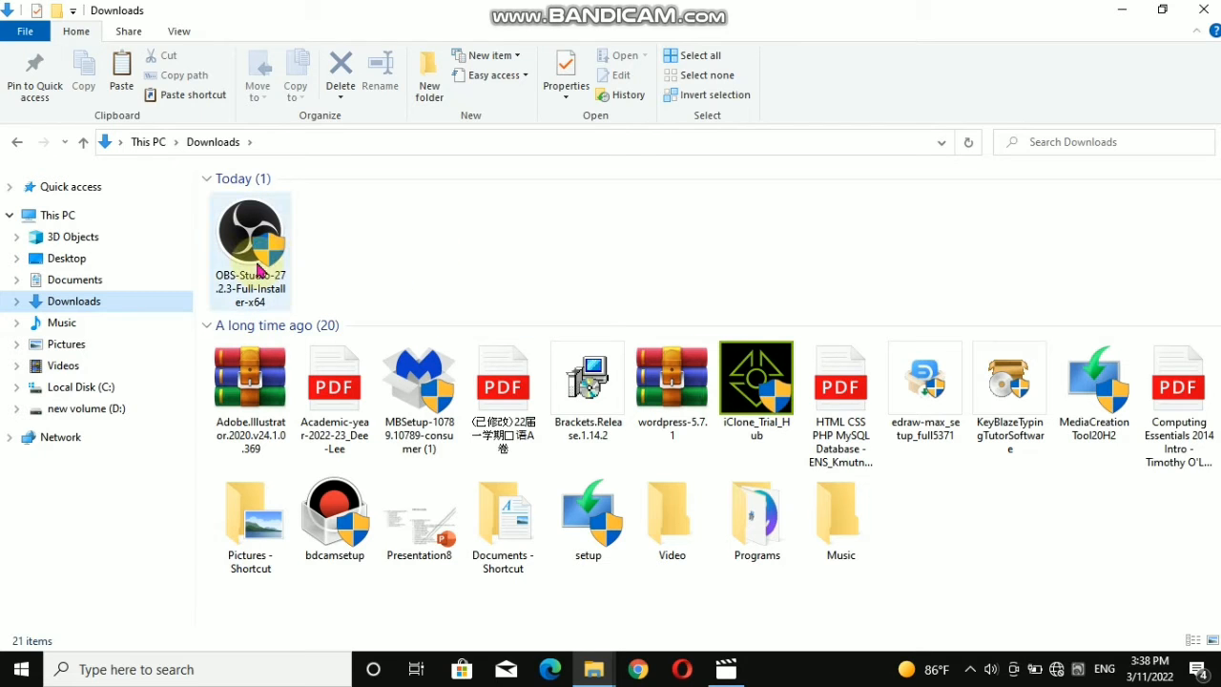
mouse_move(257, 270)
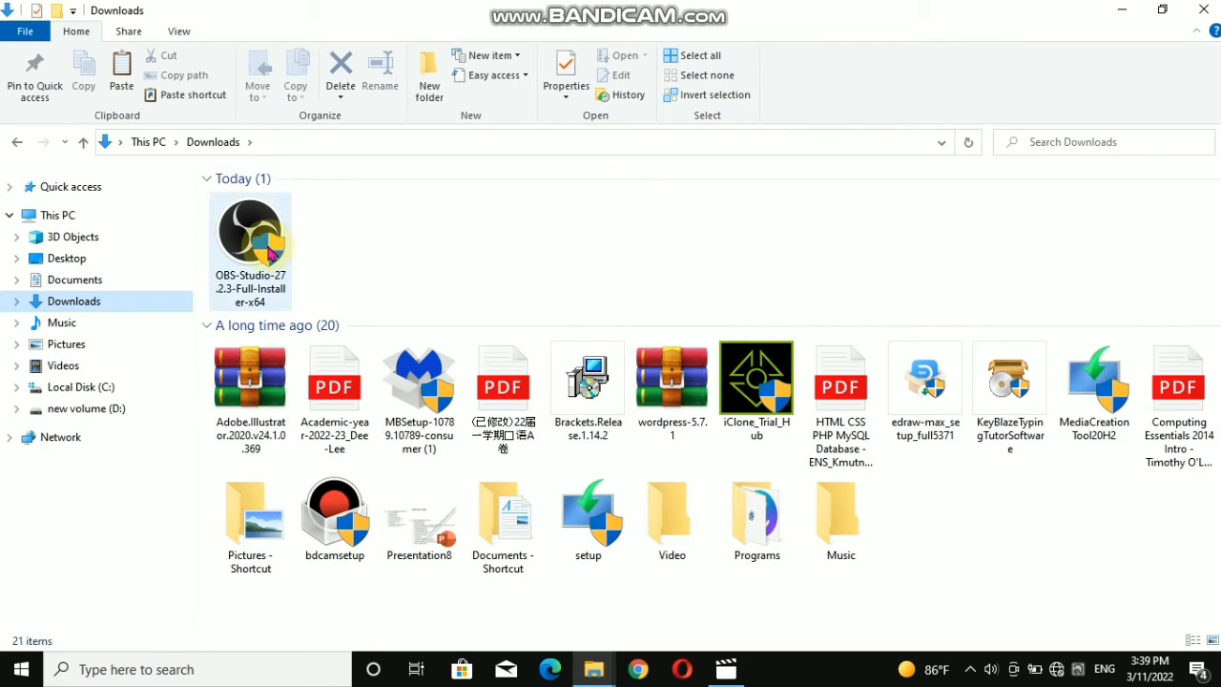
left_click(267, 251)
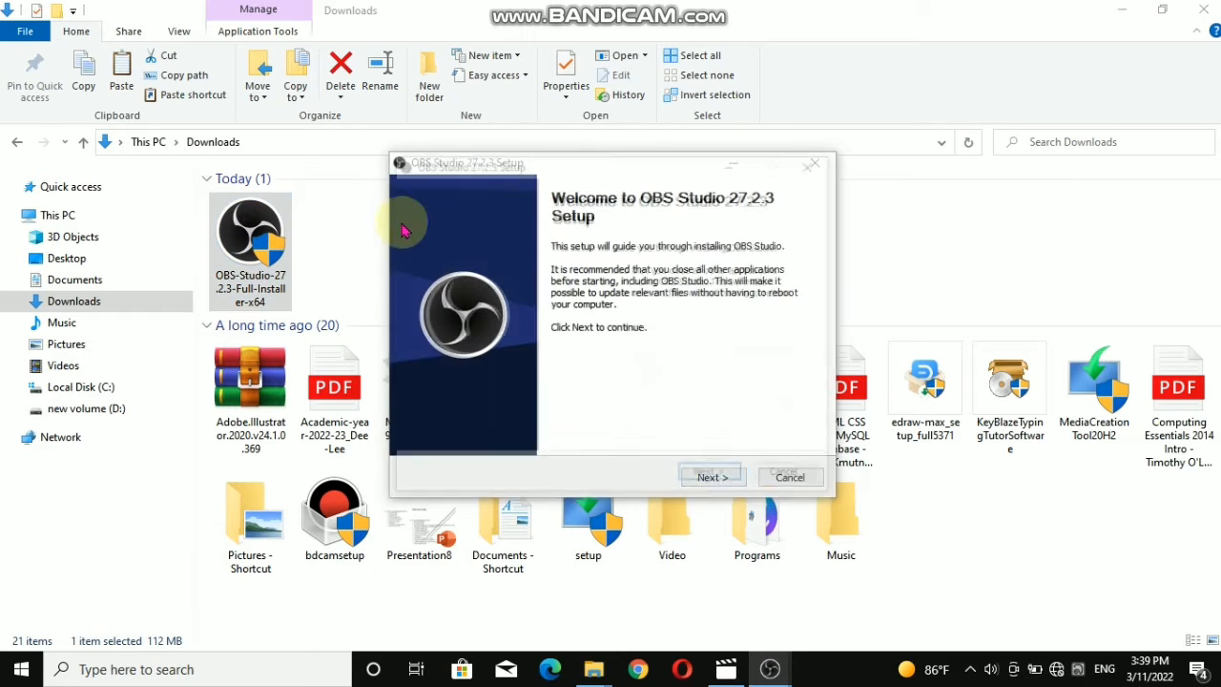
left_click(730, 484)
left_click(730, 480)
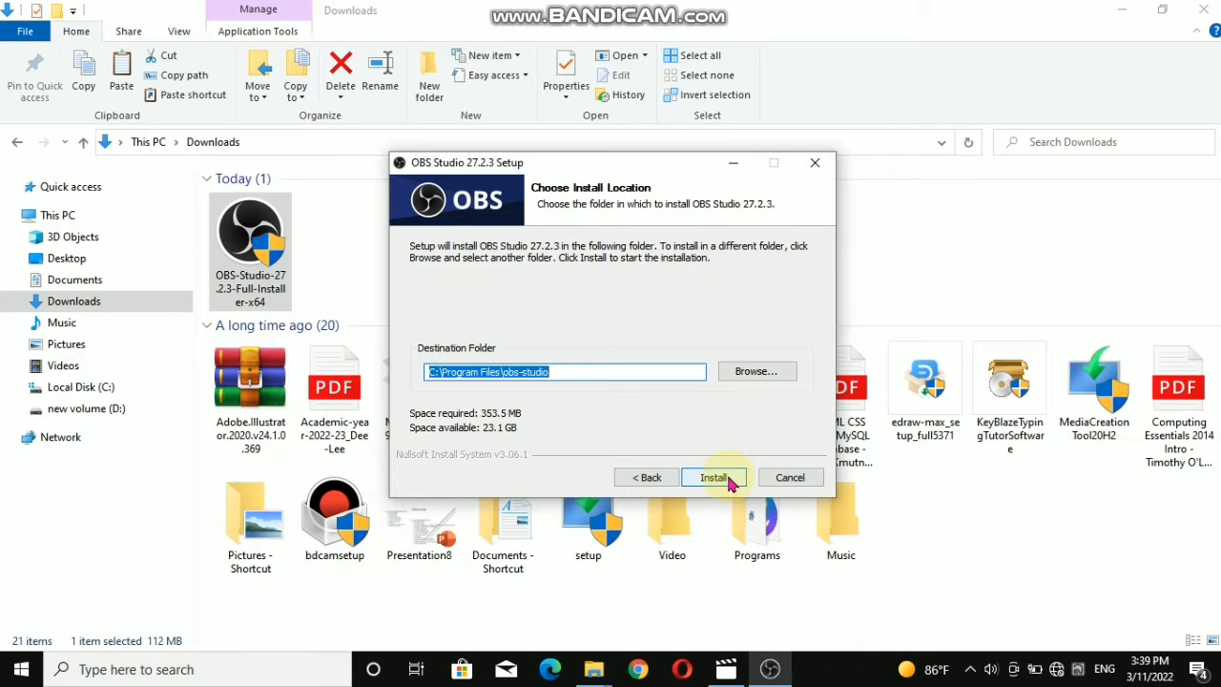
left_click(713, 477)
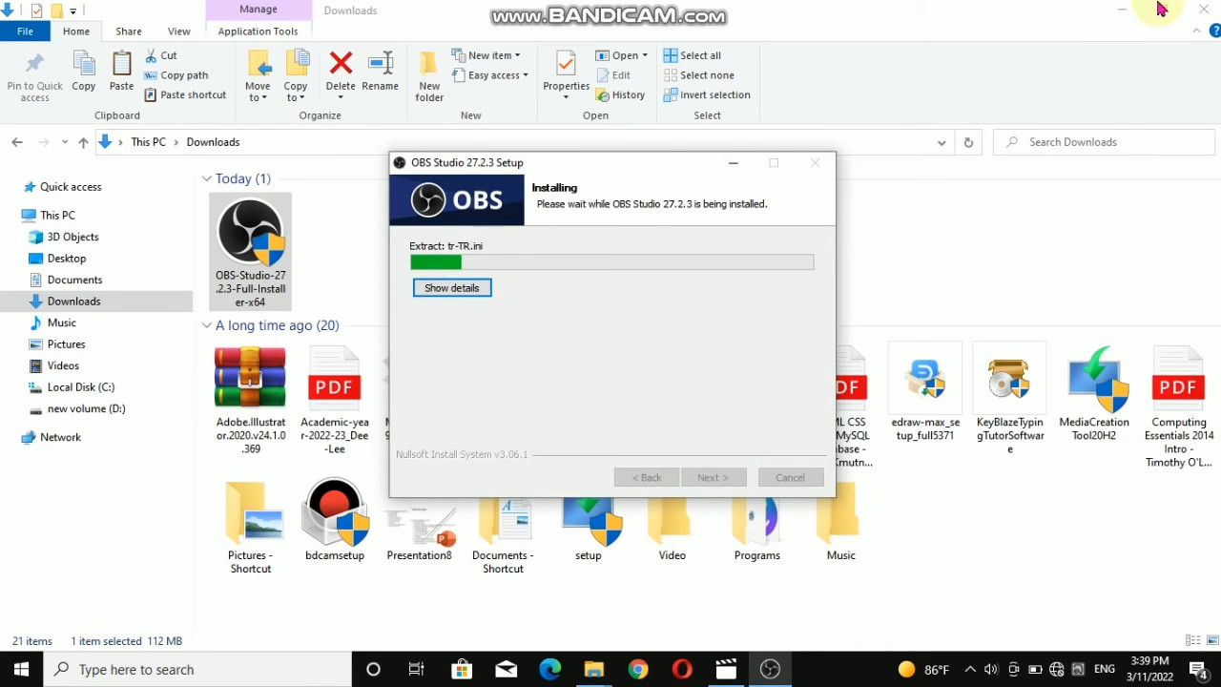
left_click(1122, 9)
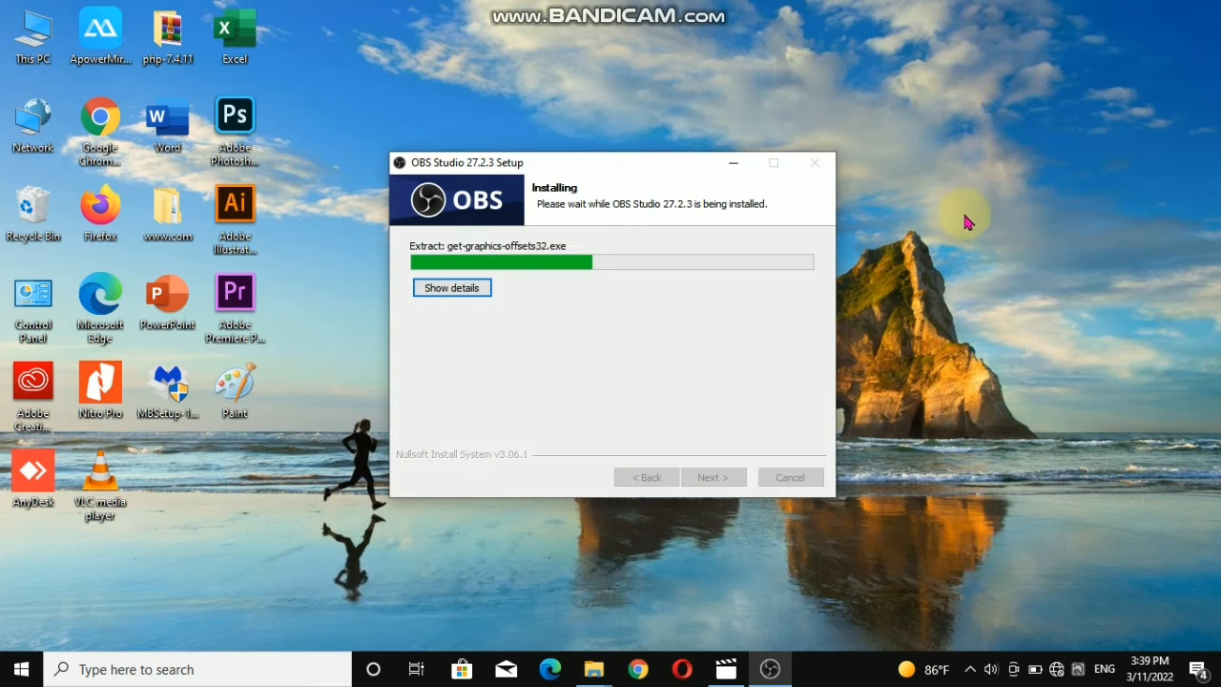
mouse_move(697, 12)
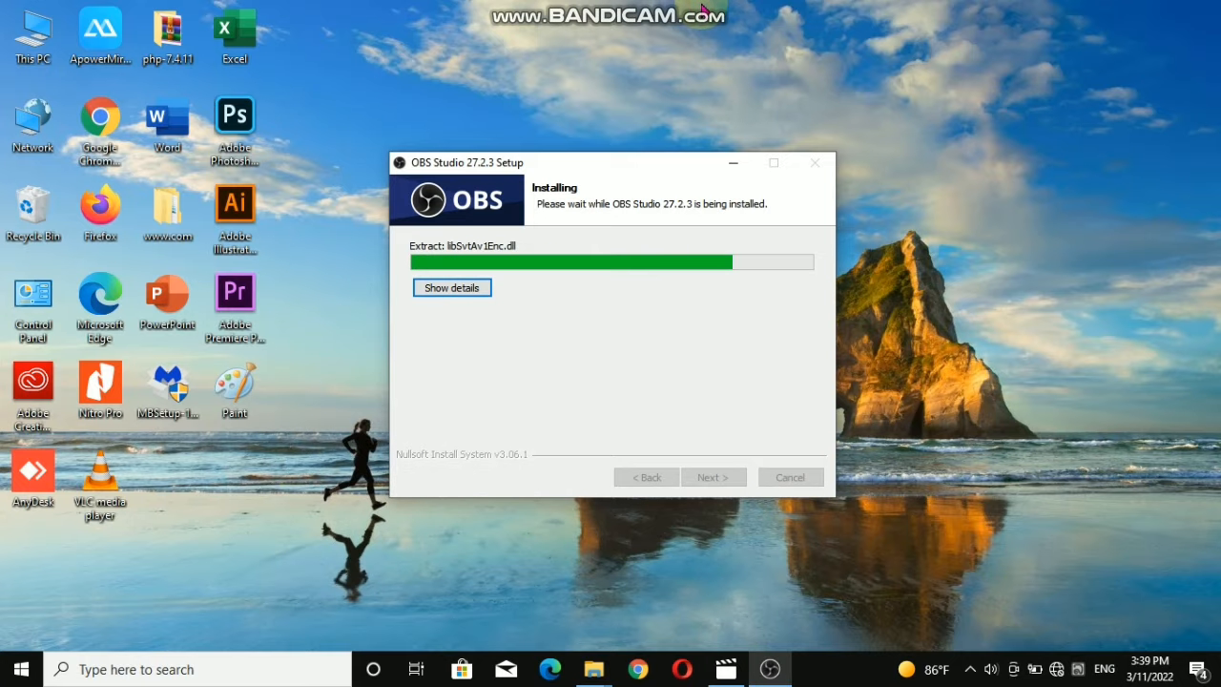
left_click(696, 7)
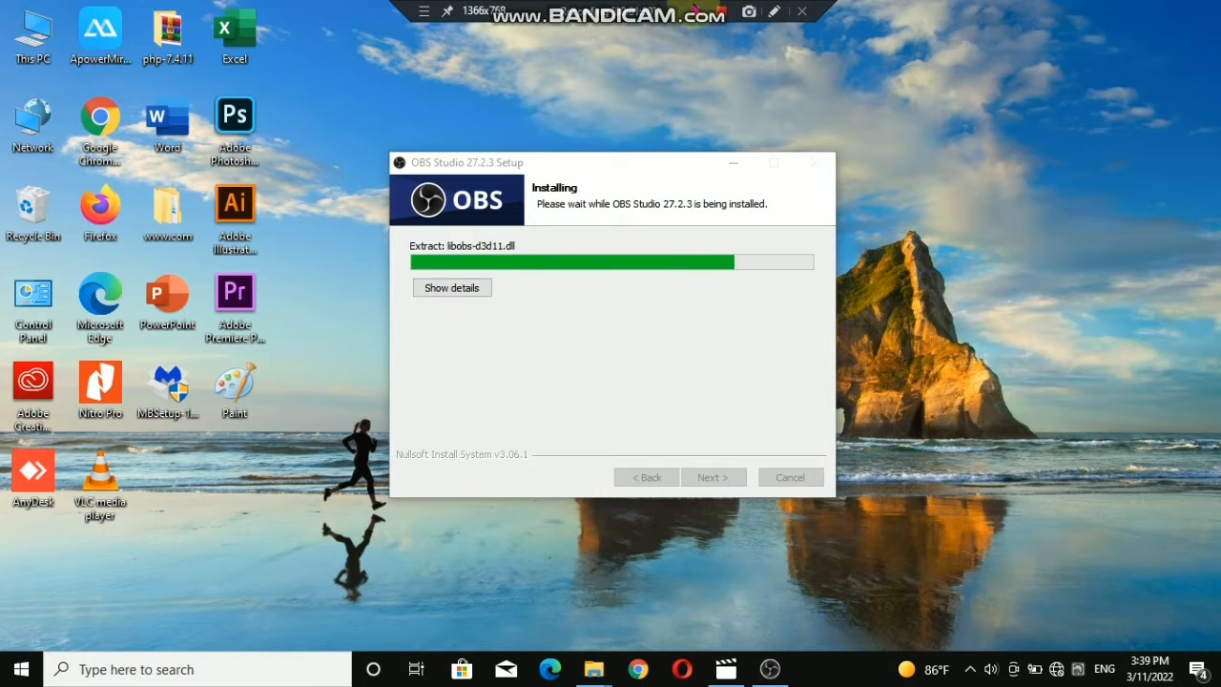
right_click(864, 73)
left_click(703, 173)
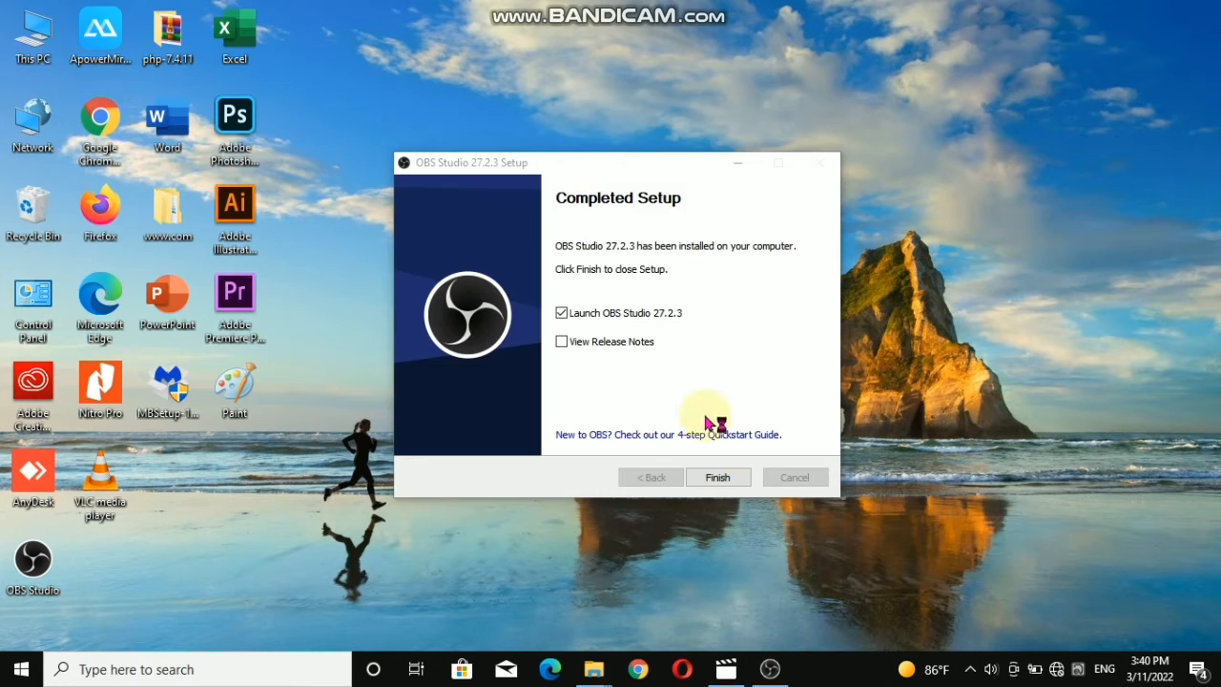
Finish the OBS Studio 27.2.3 setup with the option to launch the program enabled
left_click(716, 477)
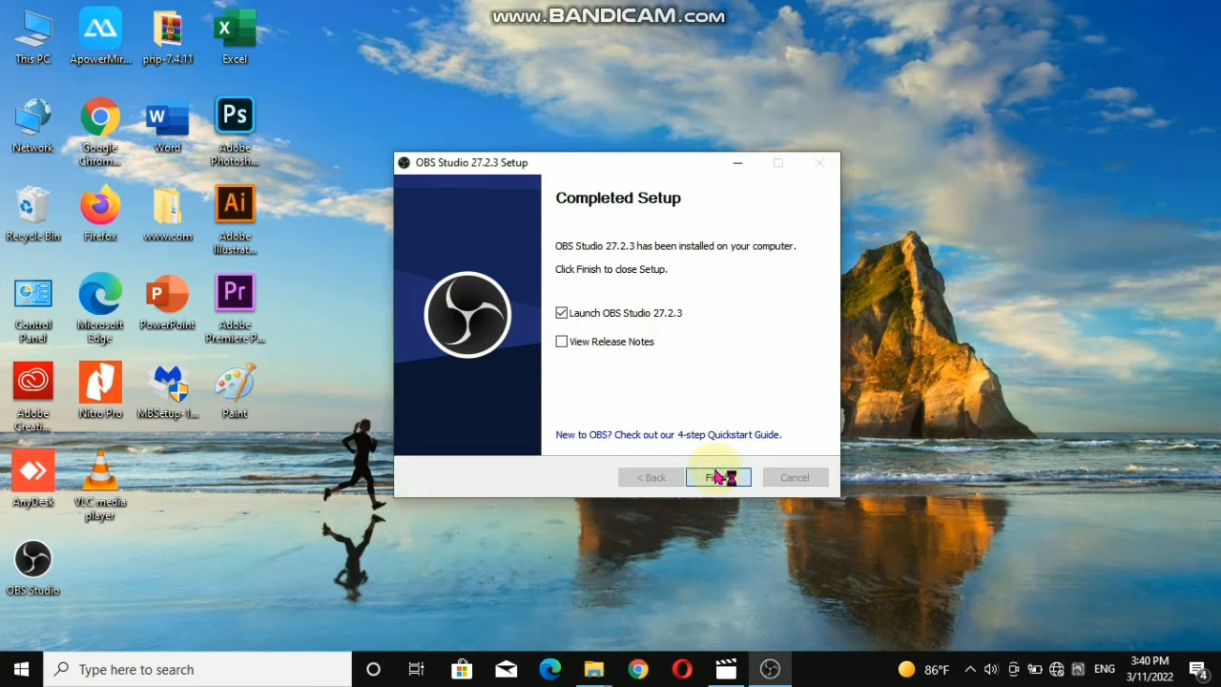
right_click(476, 61)
left_click(530, 116)
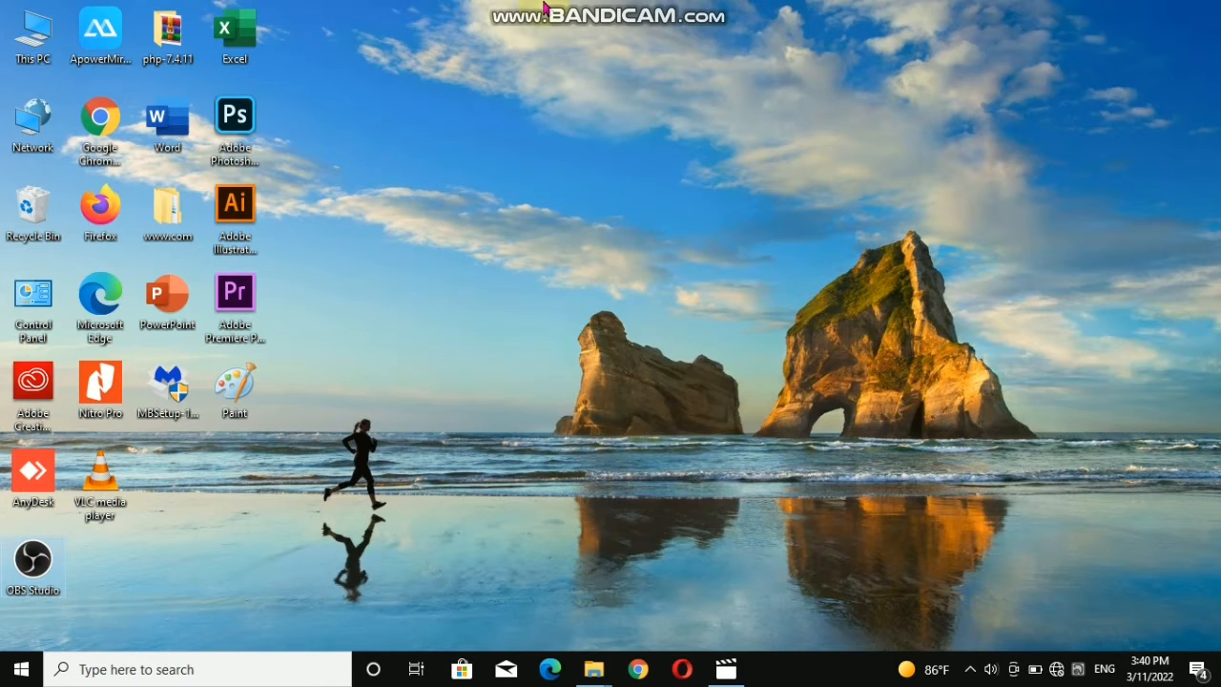
mouse_move(701, 10)
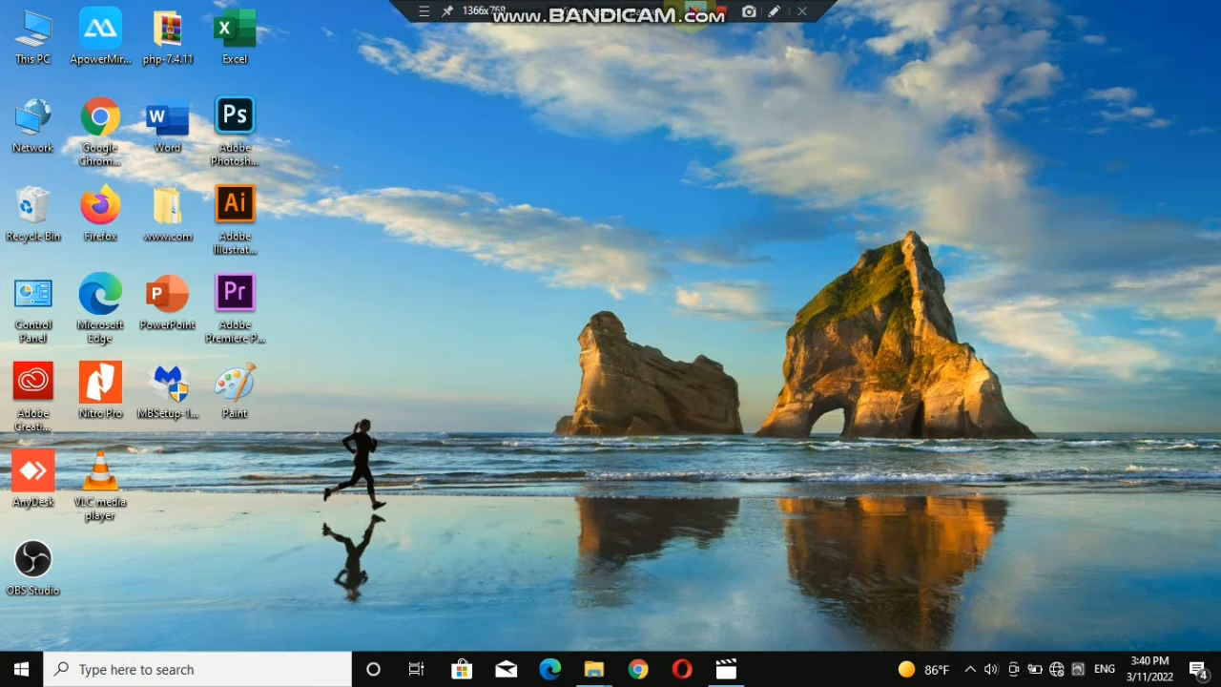
right_click(643, 143)
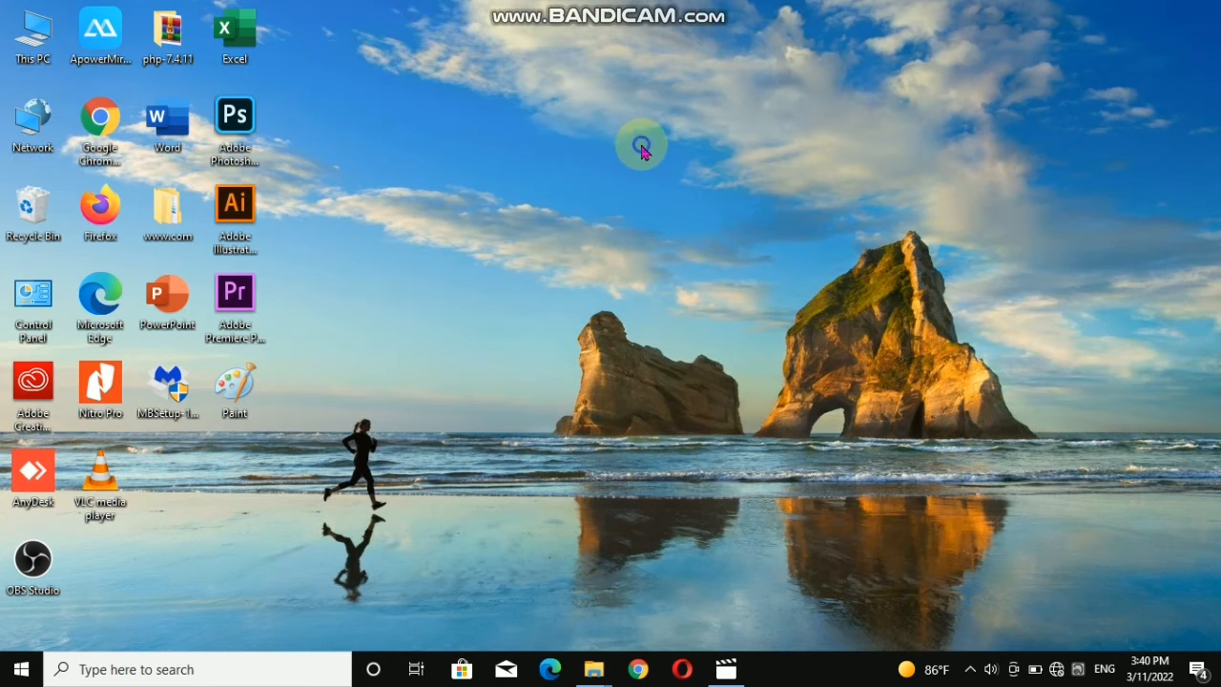
left_click(701, 198)
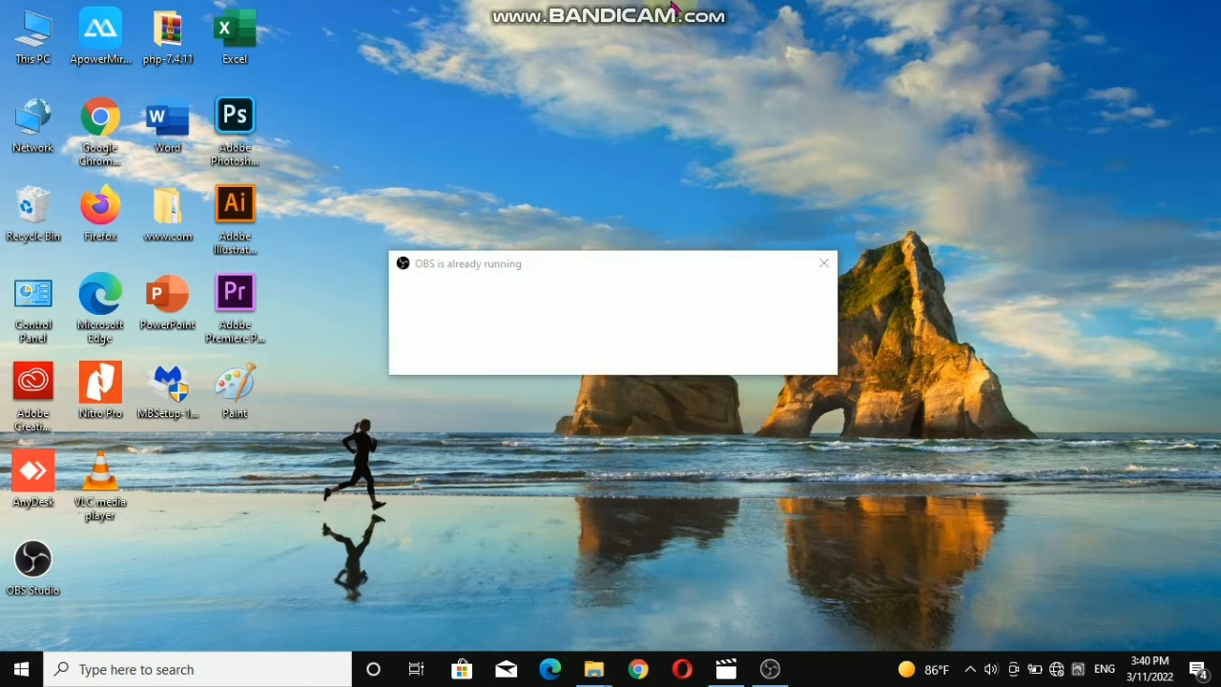
mouse_move(676, 9)
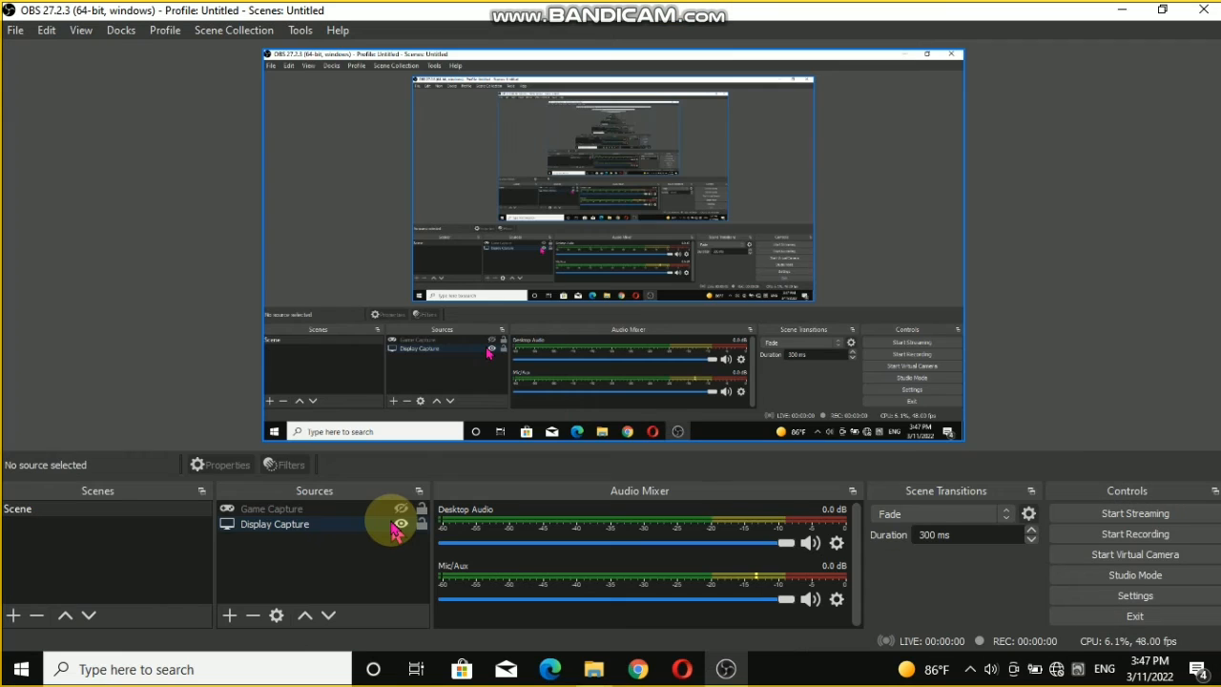
Select the Display Capture source and hide it from the scene
left_click(396, 523)
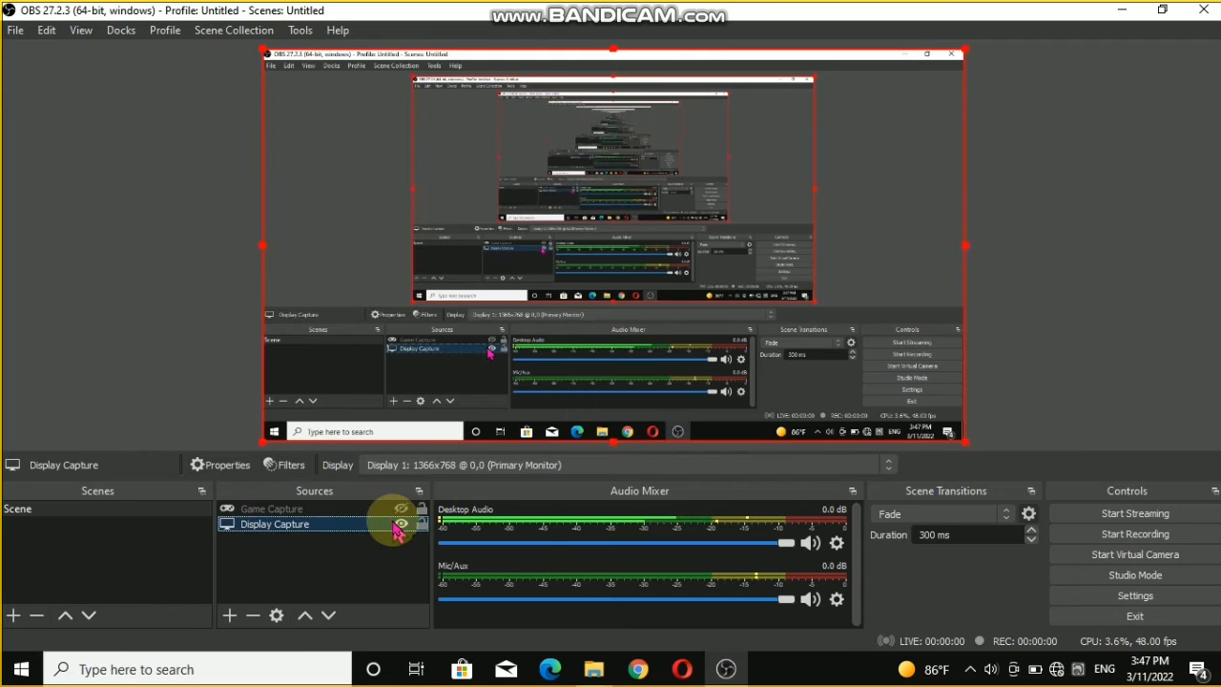
left_click(400, 525)
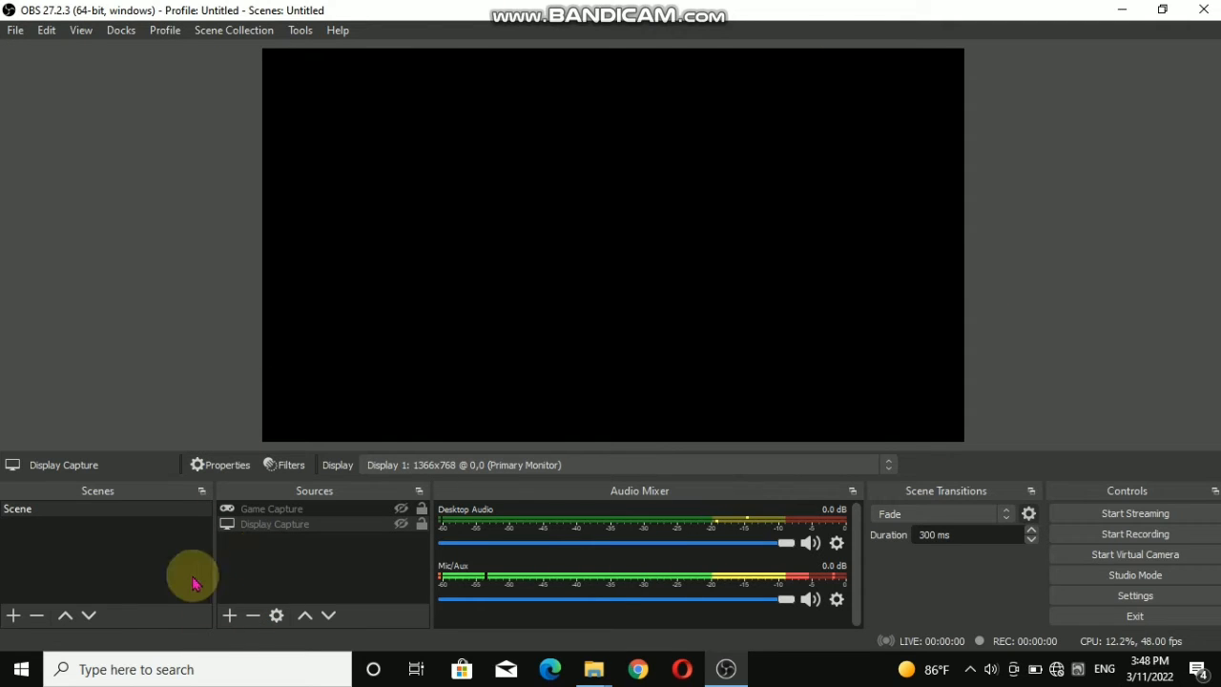
Create a new visible display capture source named Display Capture 2 and close its properties
left_click(231, 616)
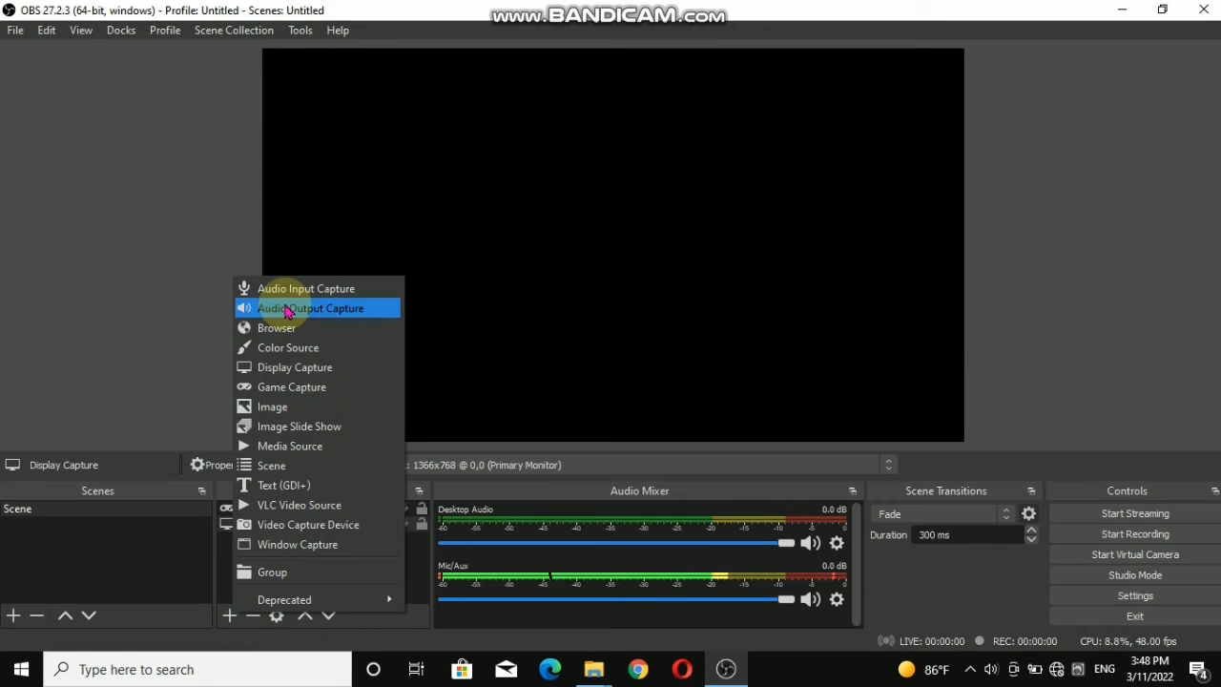
left_click(309, 370)
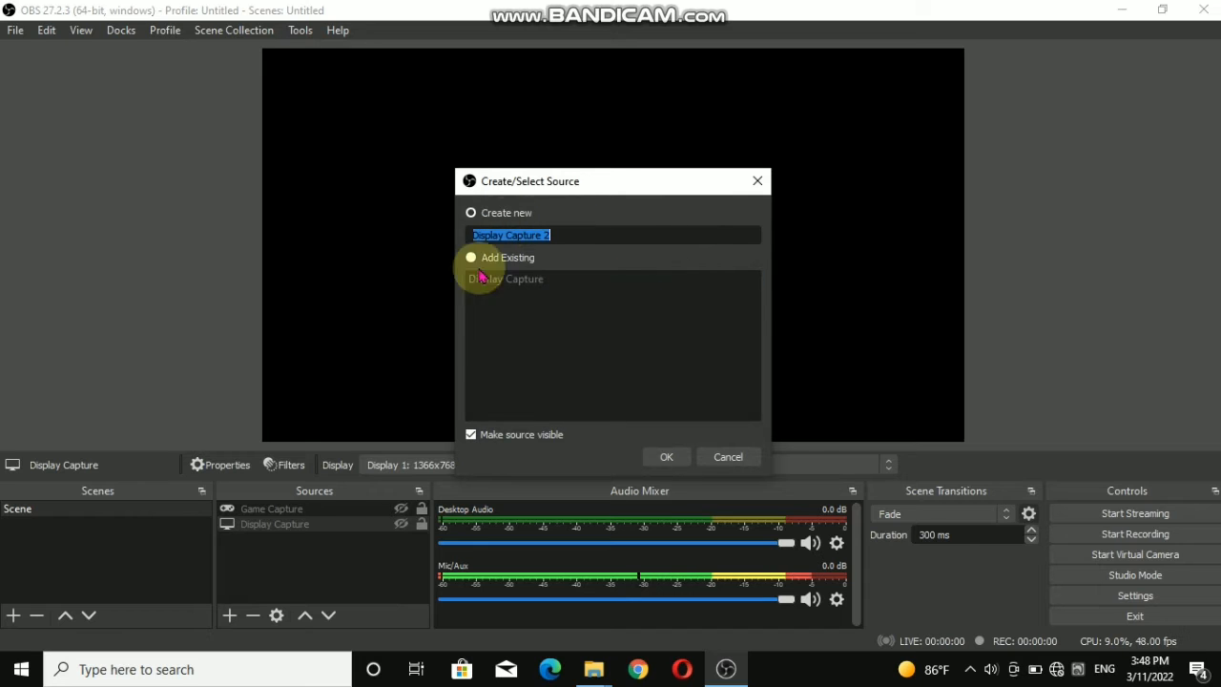
left_click(666, 457)
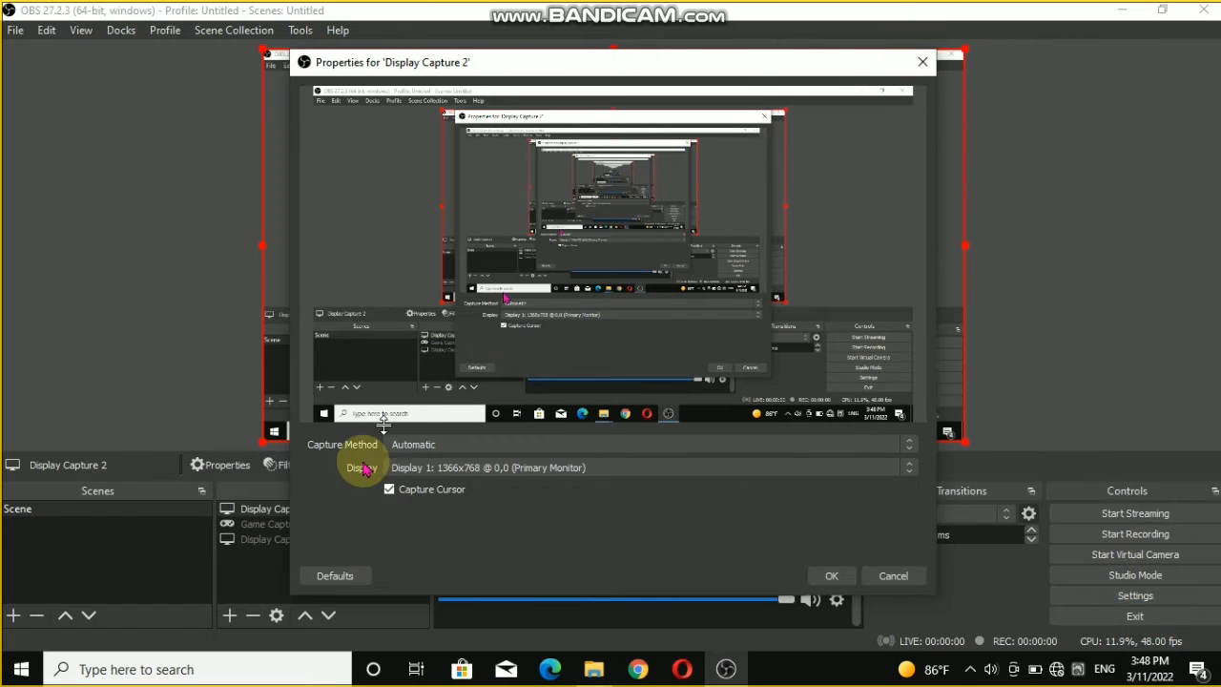
left_click(927, 63)
Remove the Display Capture 2 source from the scene
left_click(332, 540)
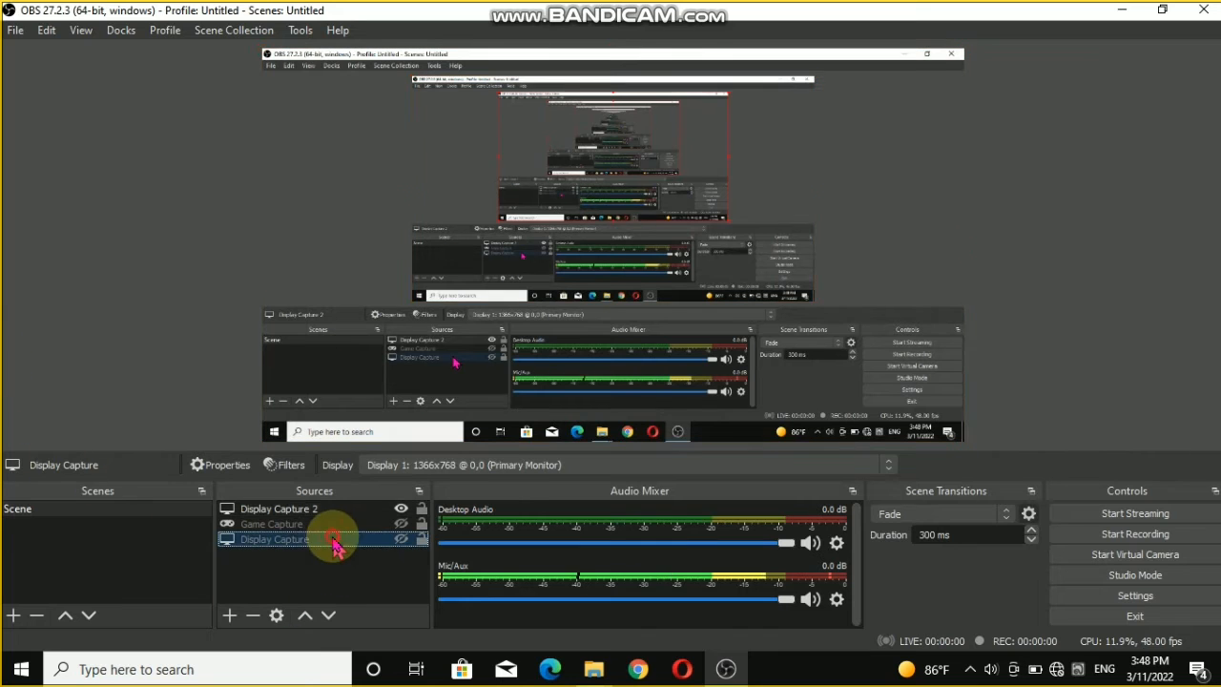
left_click(307, 510)
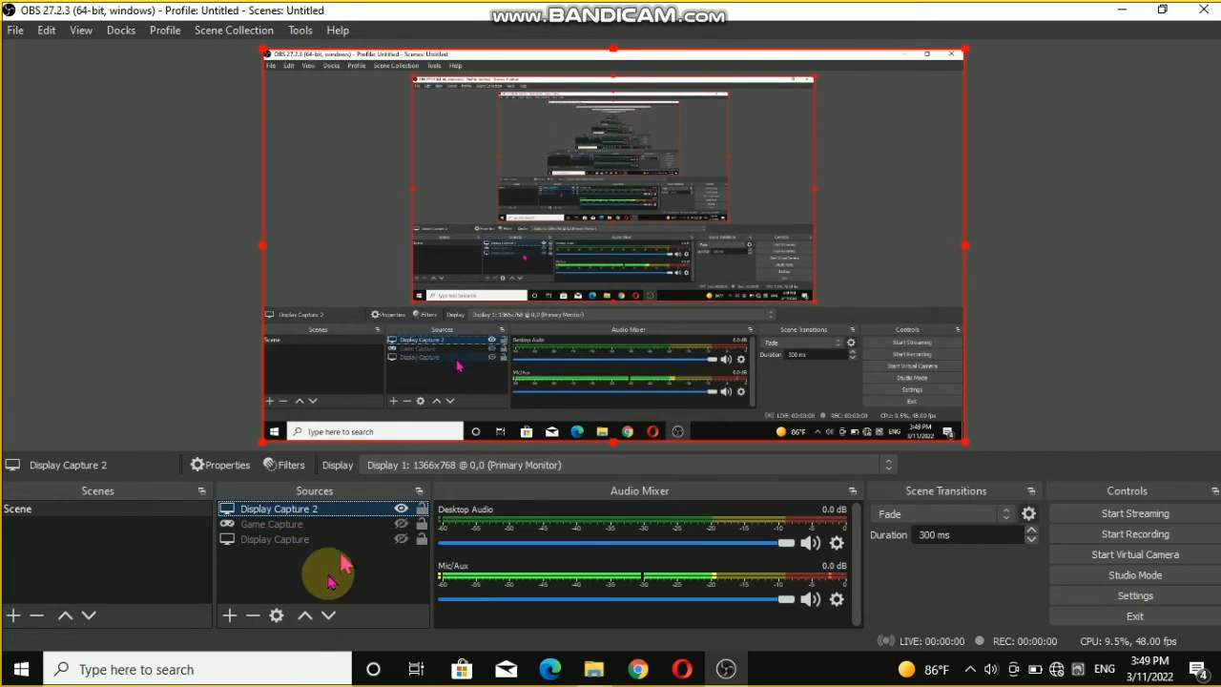
left_click(253, 615)
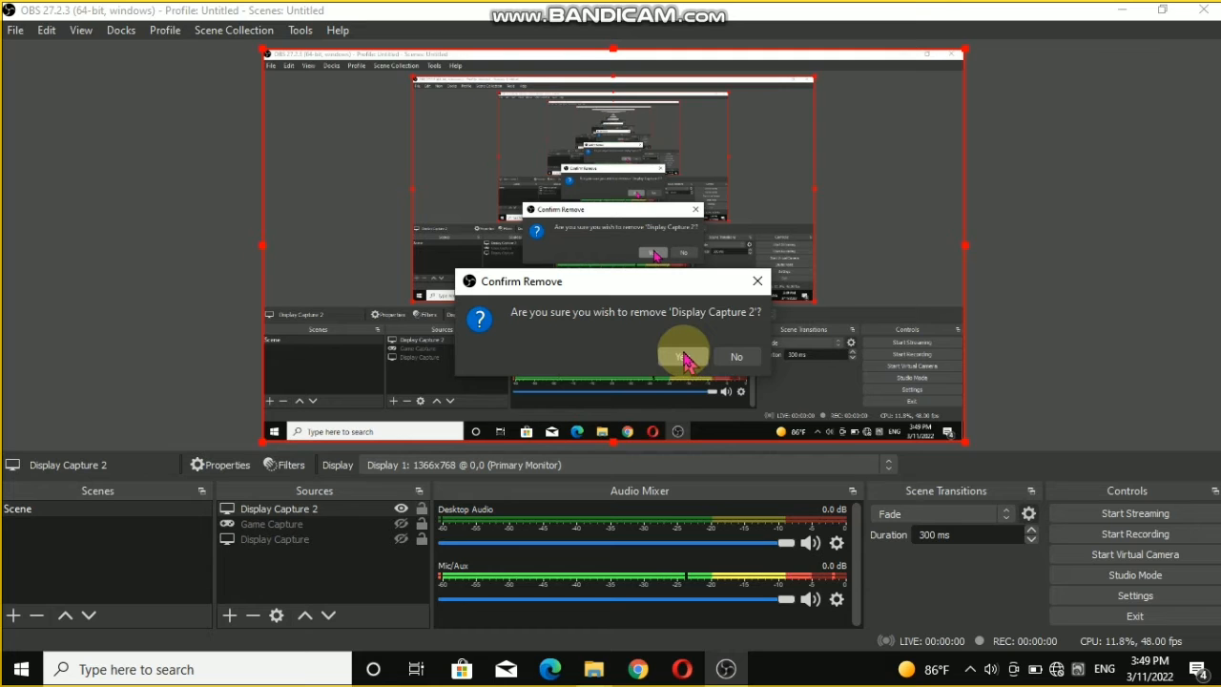
left_click(686, 363)
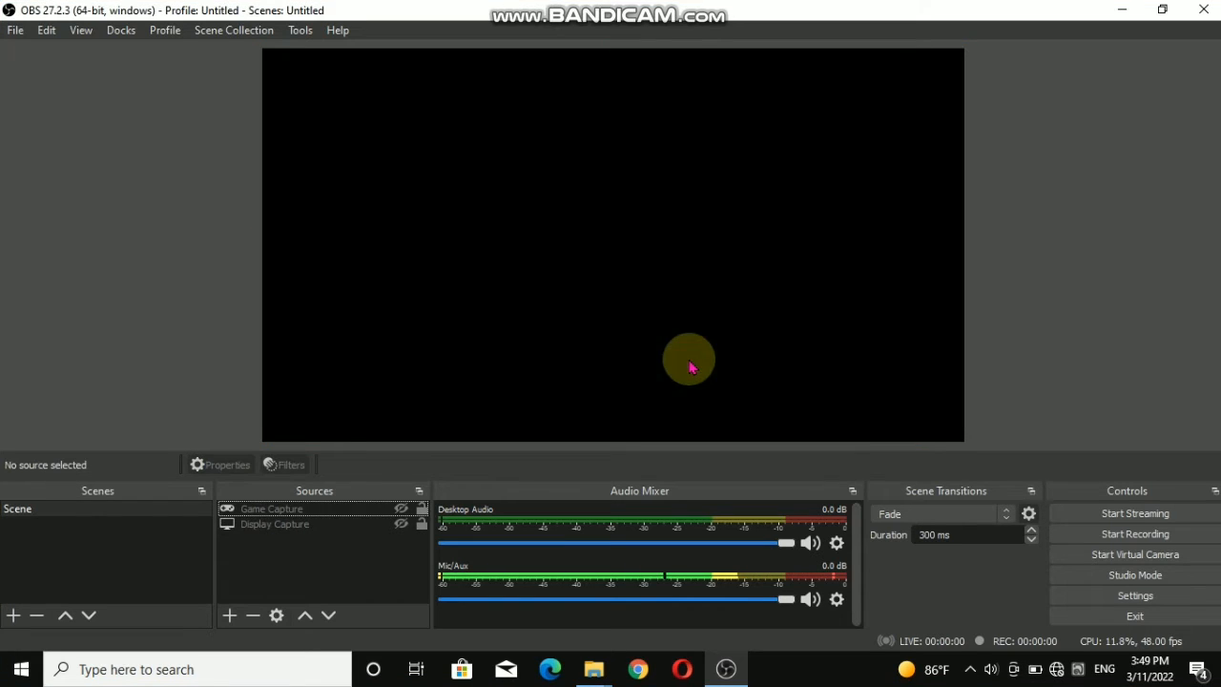
left_click(300, 525)
left_click(308, 511)
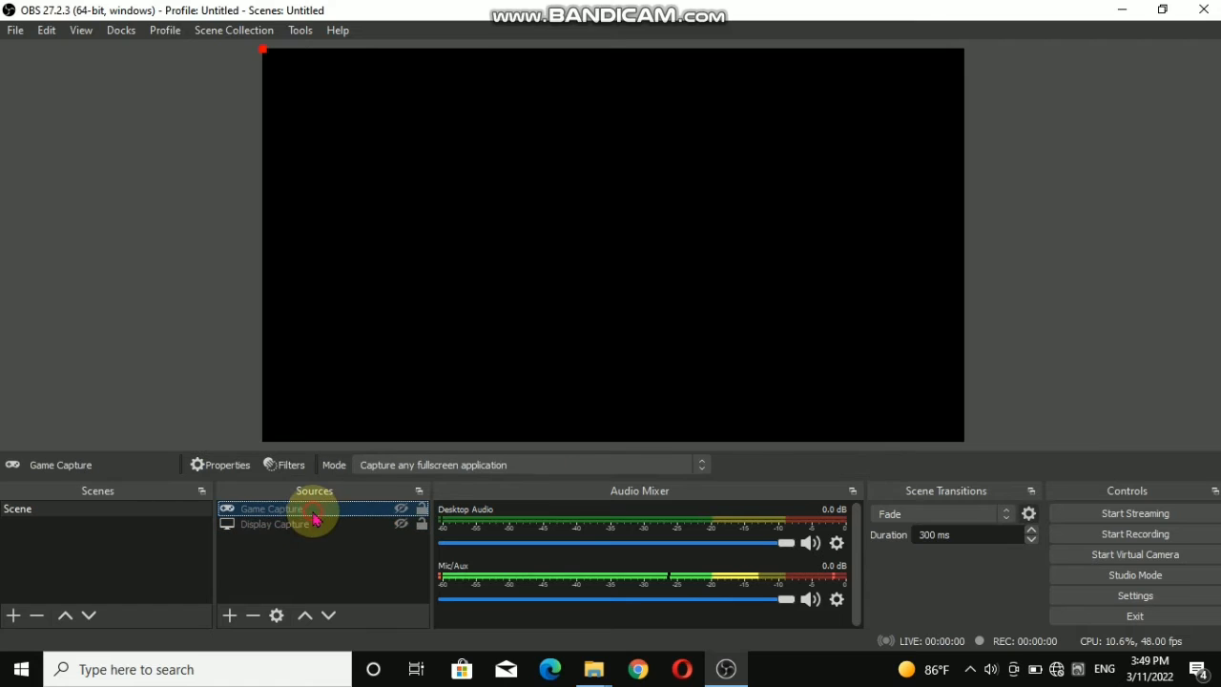
left_click(230, 613)
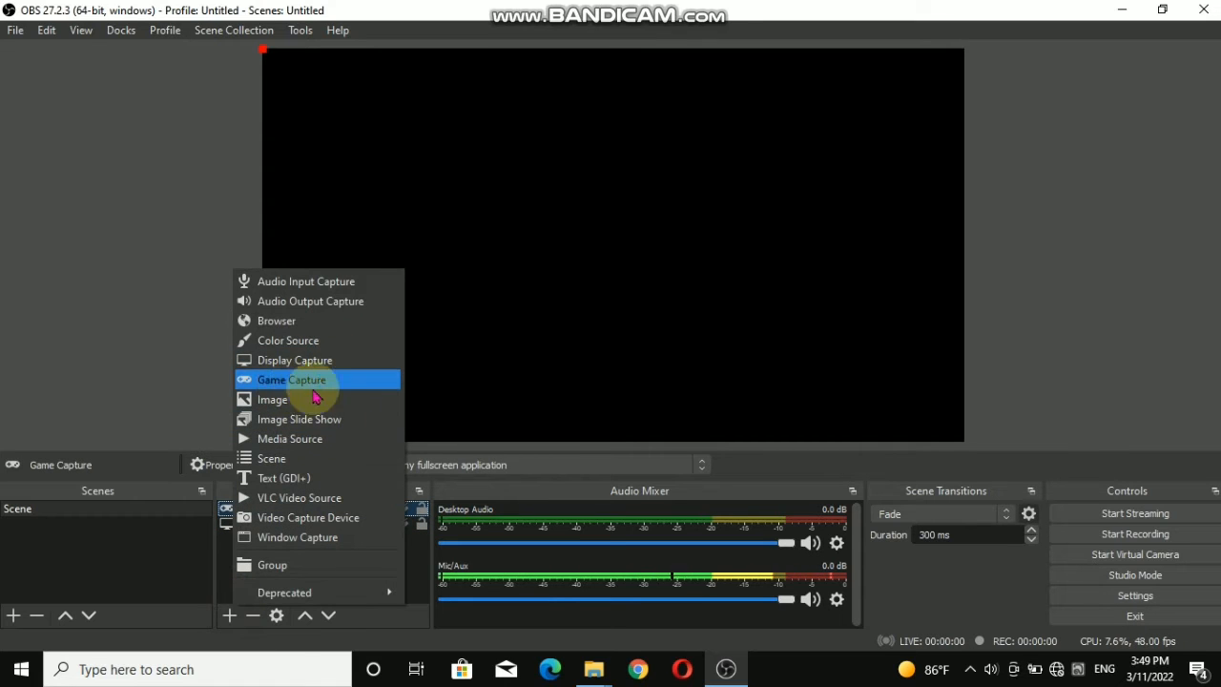
left_click(422, 525)
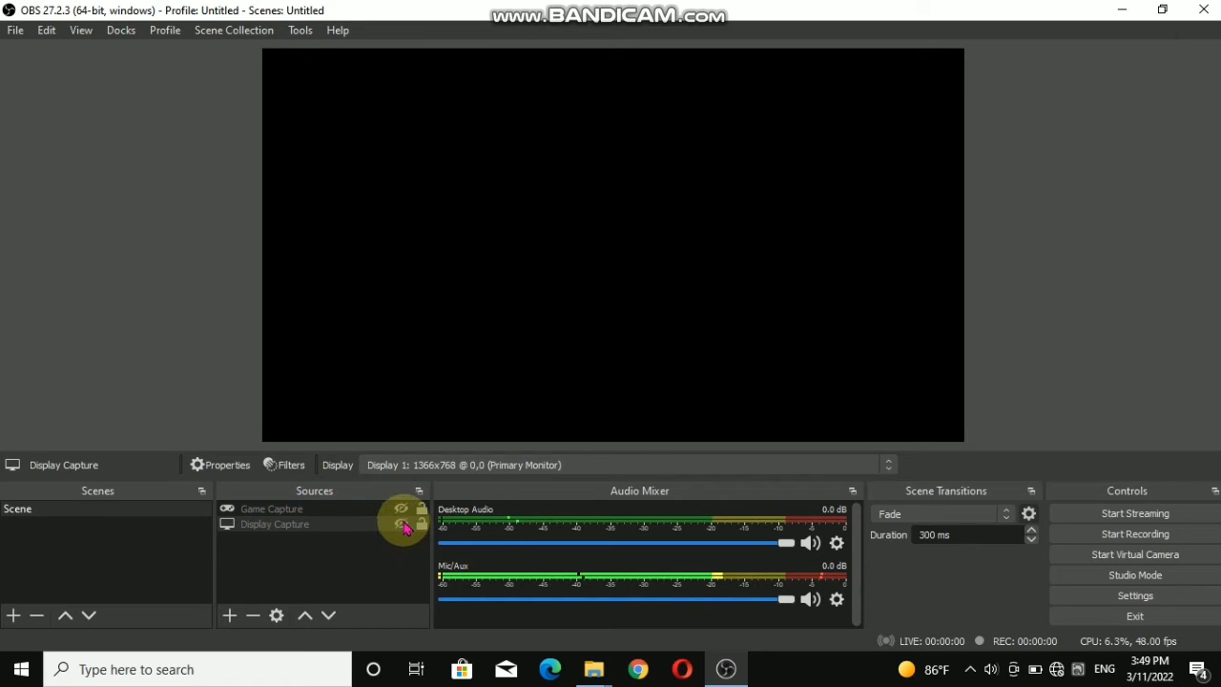
Make the Display Capture source visible in the scene and deselect it
left_click(402, 523)
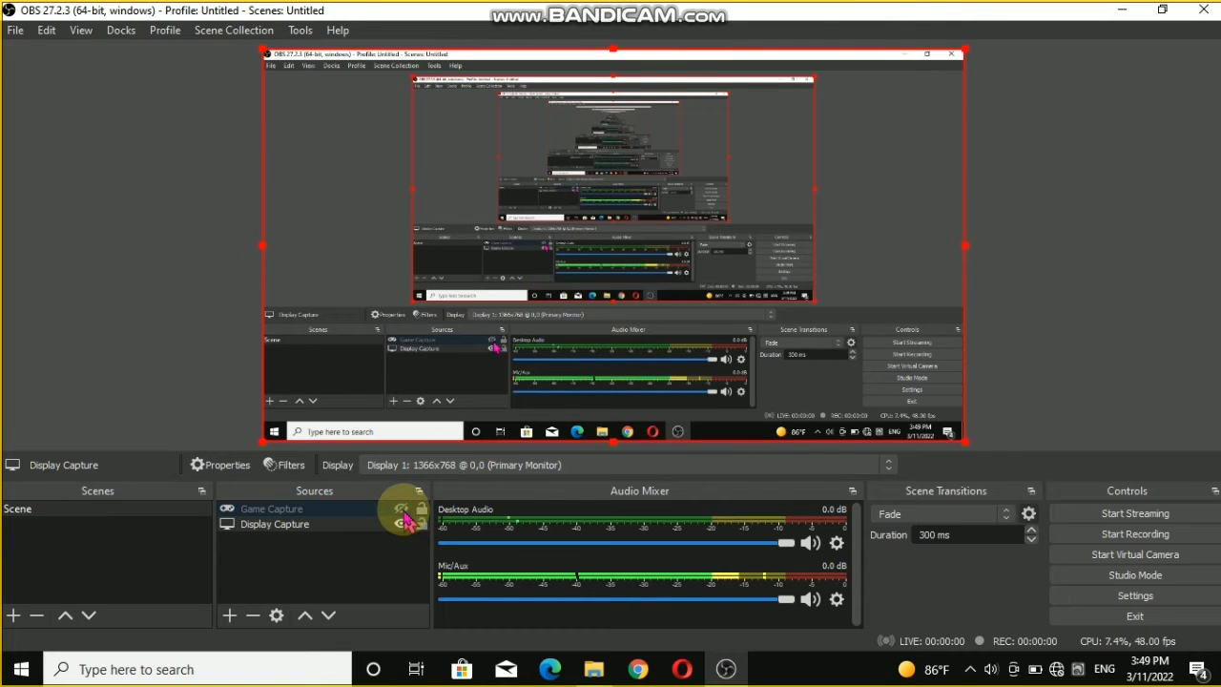
left_click(389, 564)
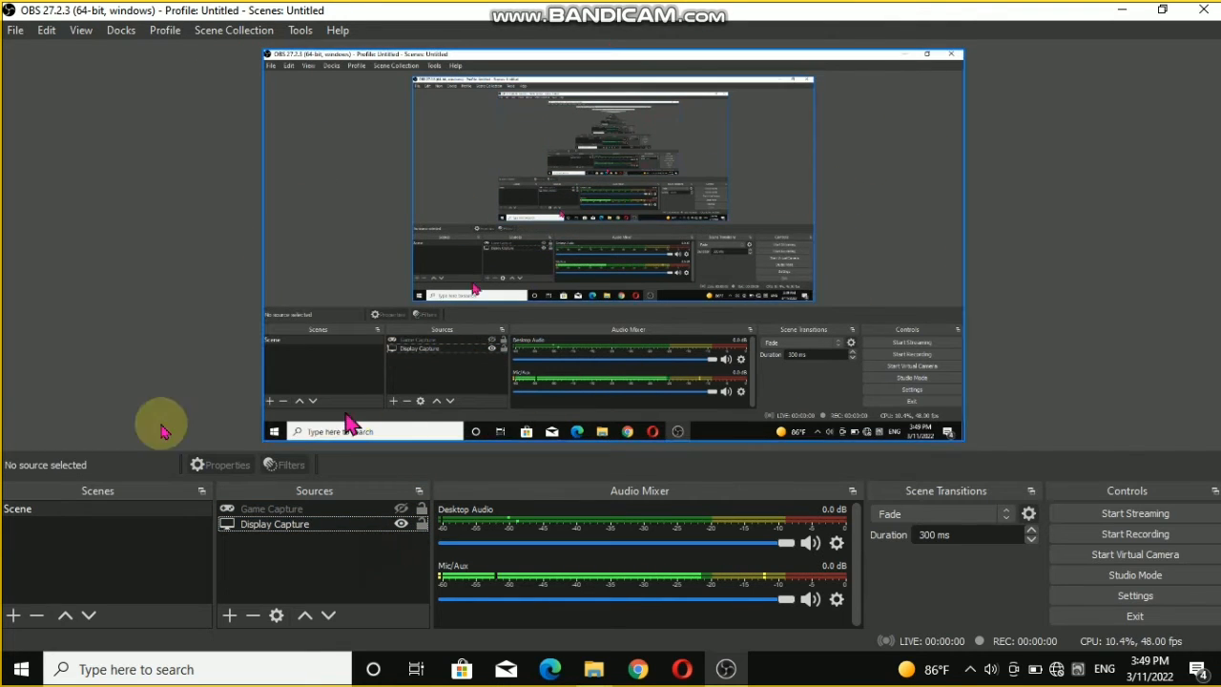
left_click(230, 615)
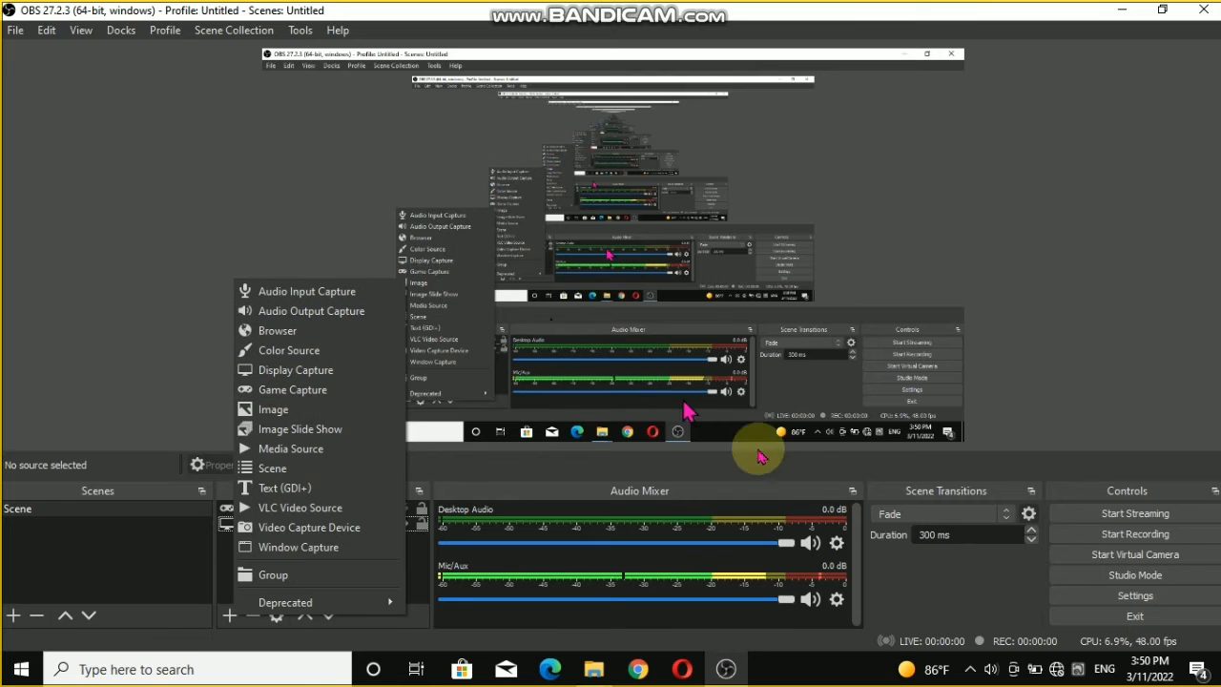
left_click(790, 485)
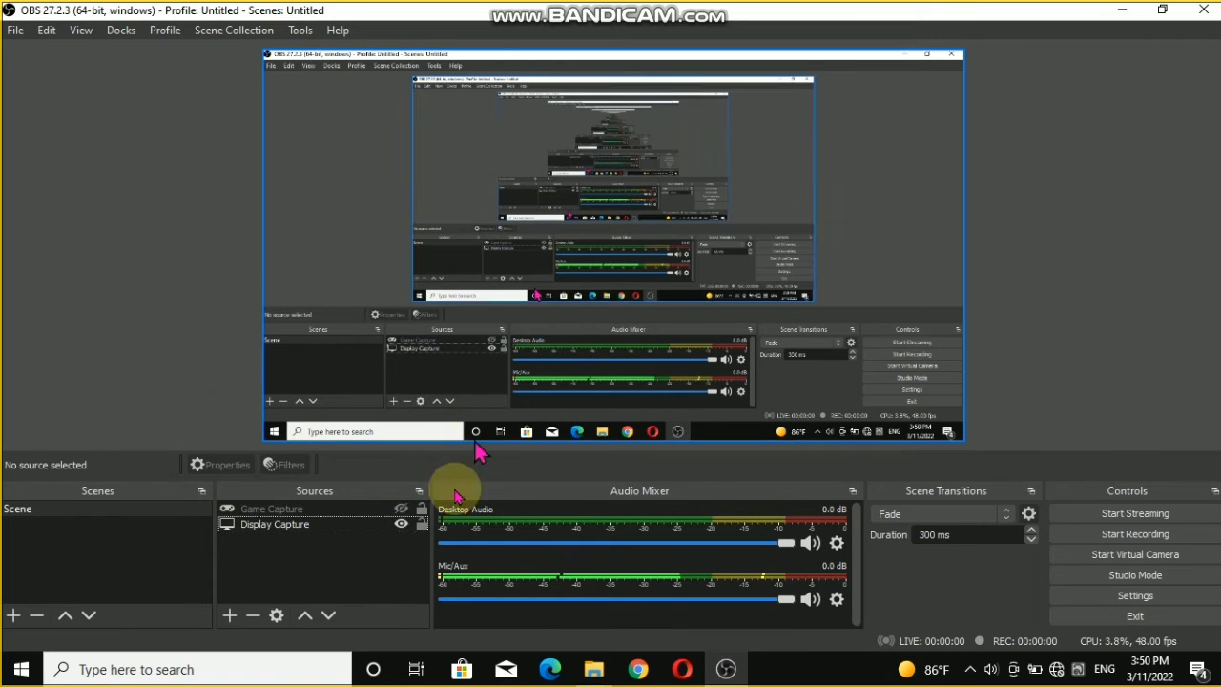
Move the Display Capture source above Game Capture in the source order and deselect it
left_click_drag(323, 529, 319, 508)
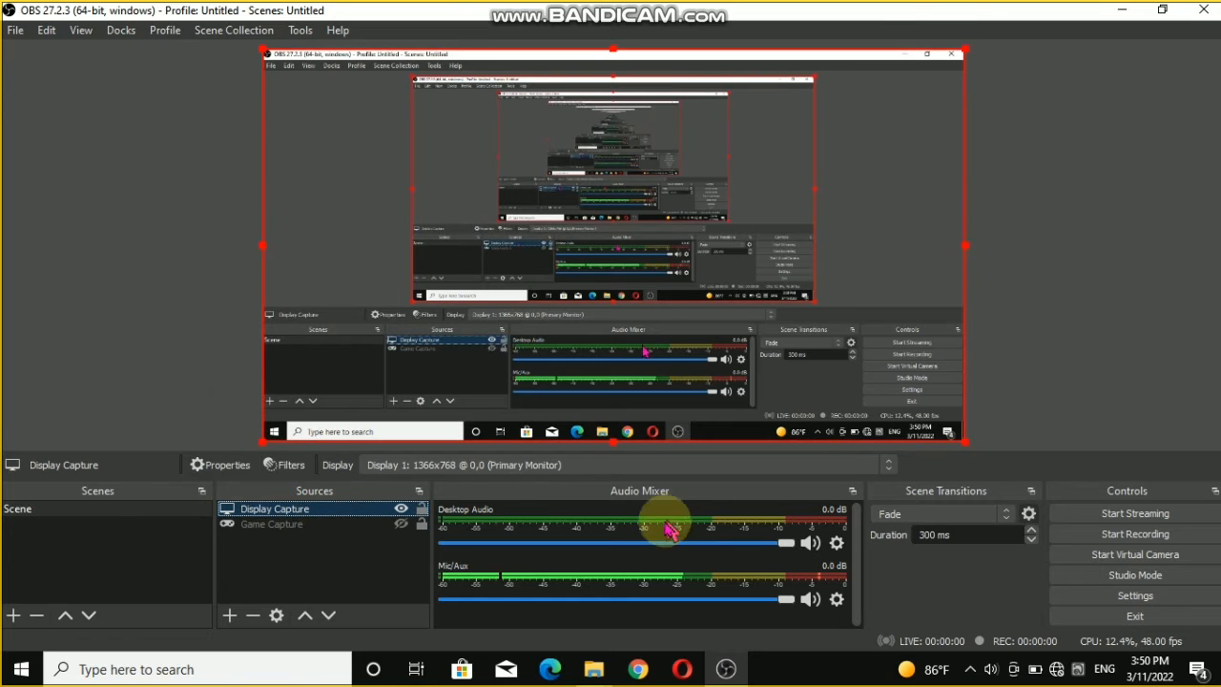
left_click(1006, 231)
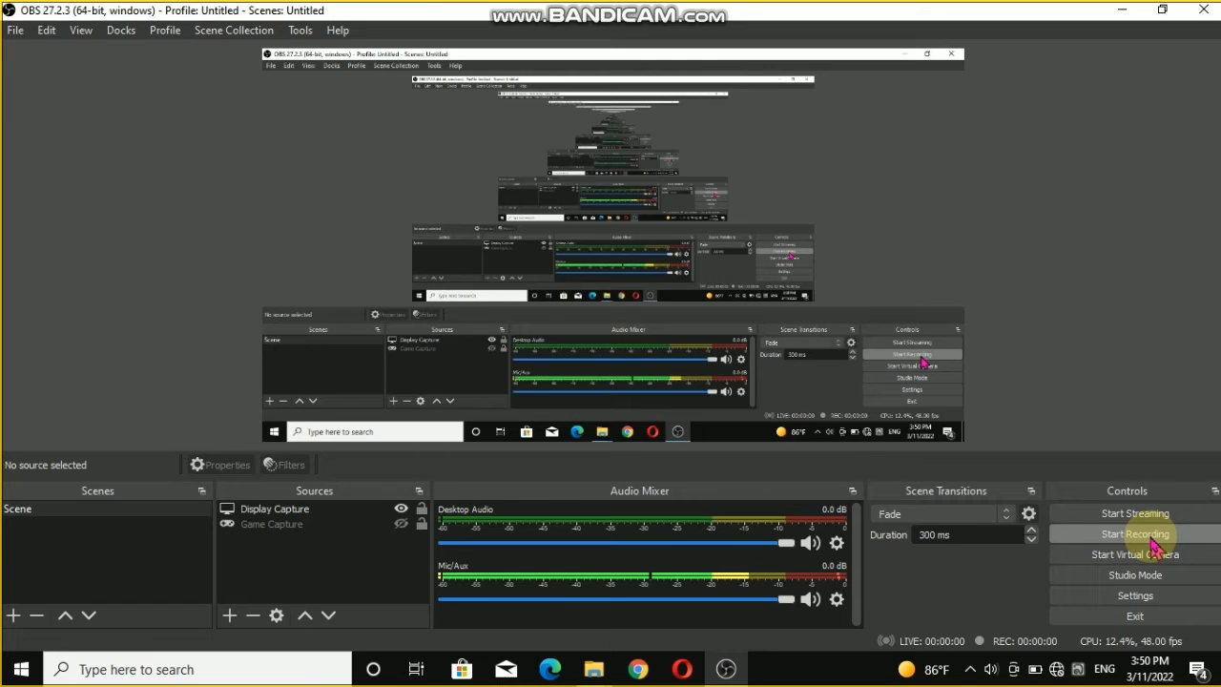
Start recording the screen and pause the recording
left_click(1155, 540)
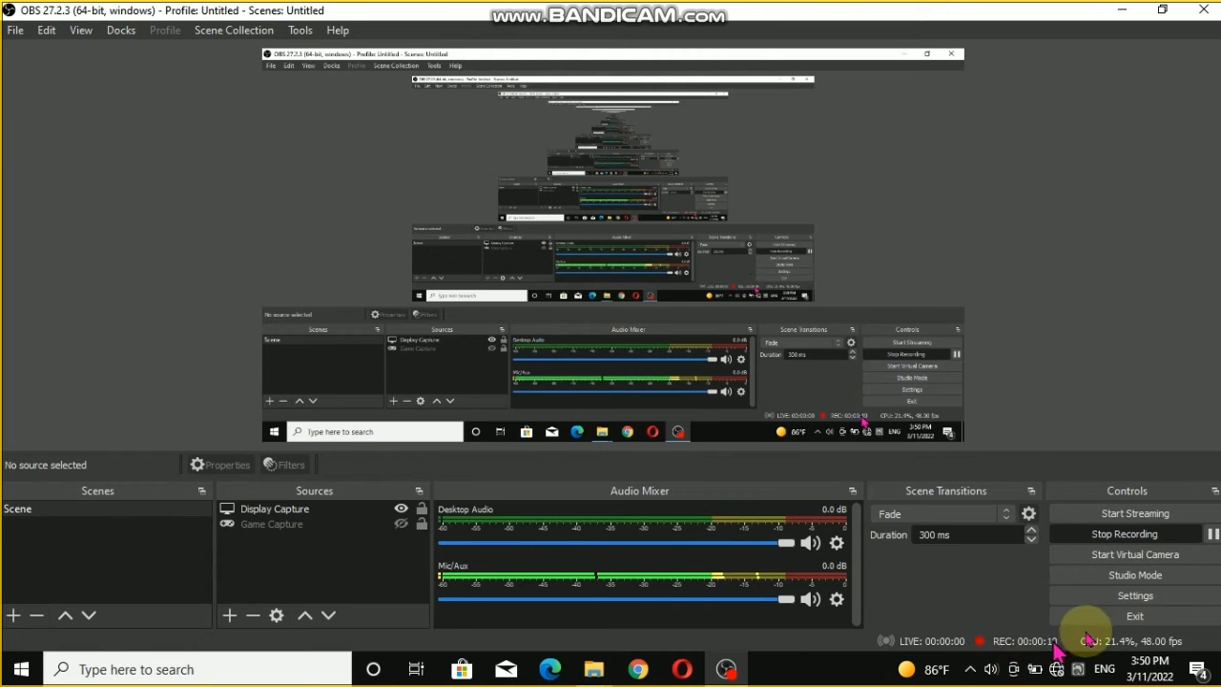
left_click(1211, 535)
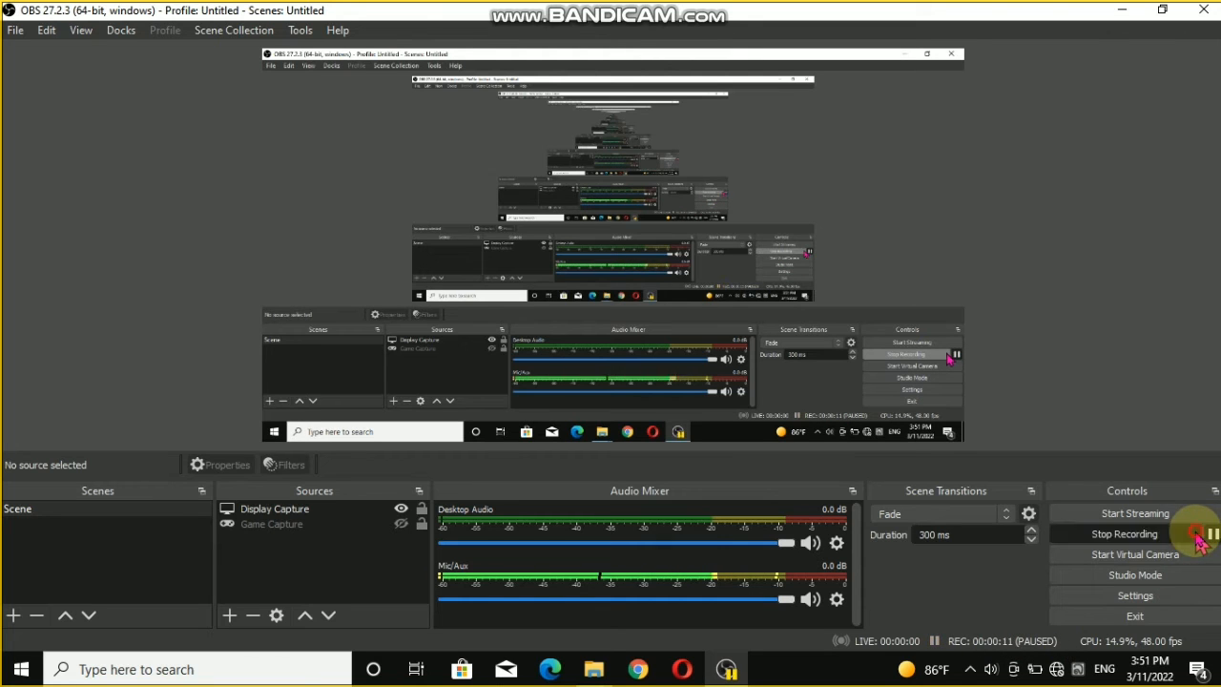
Stop the recording, play the saved video 2022-03-11_15-50-47 from the Videos folder, and close the player
left_click(1193, 537)
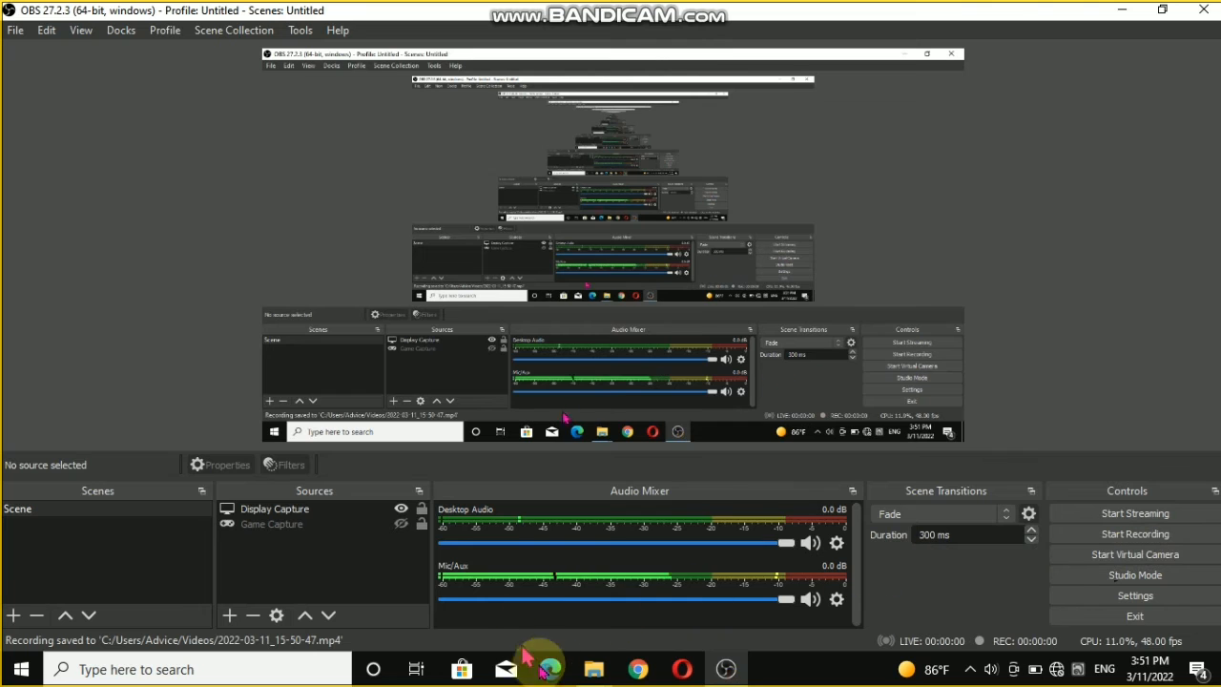
mouse_move(593, 669)
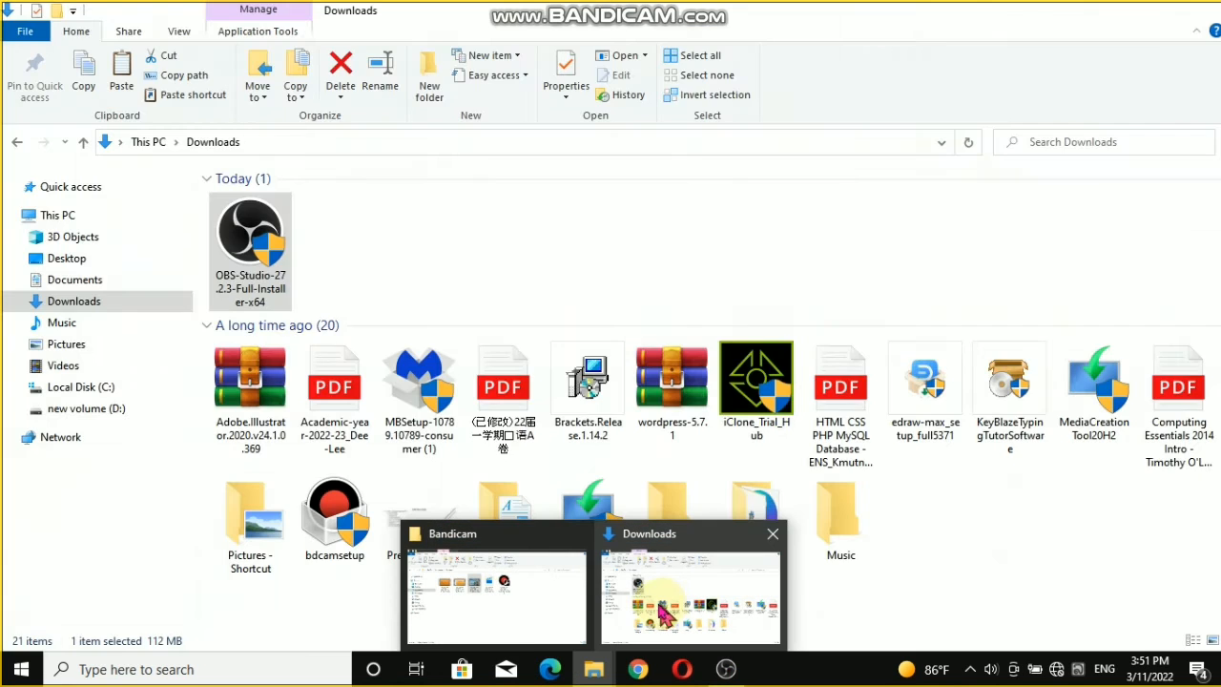
left_click(645, 608)
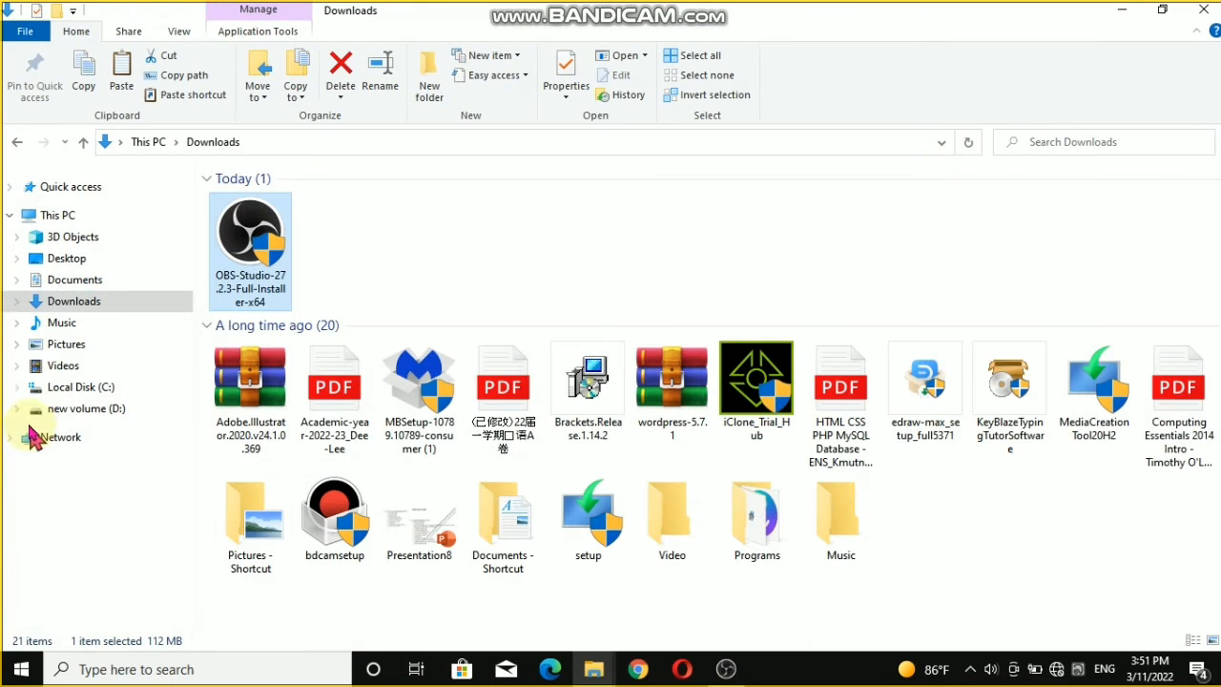
left_click(61, 368)
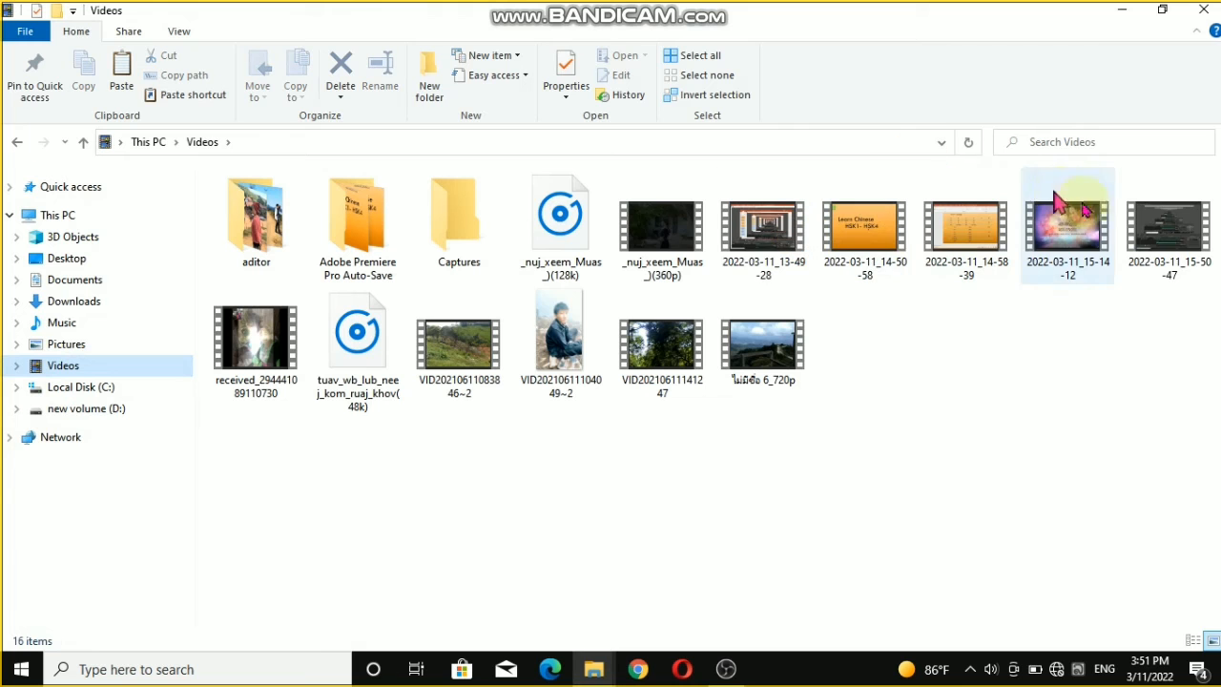
double_click(1170, 248)
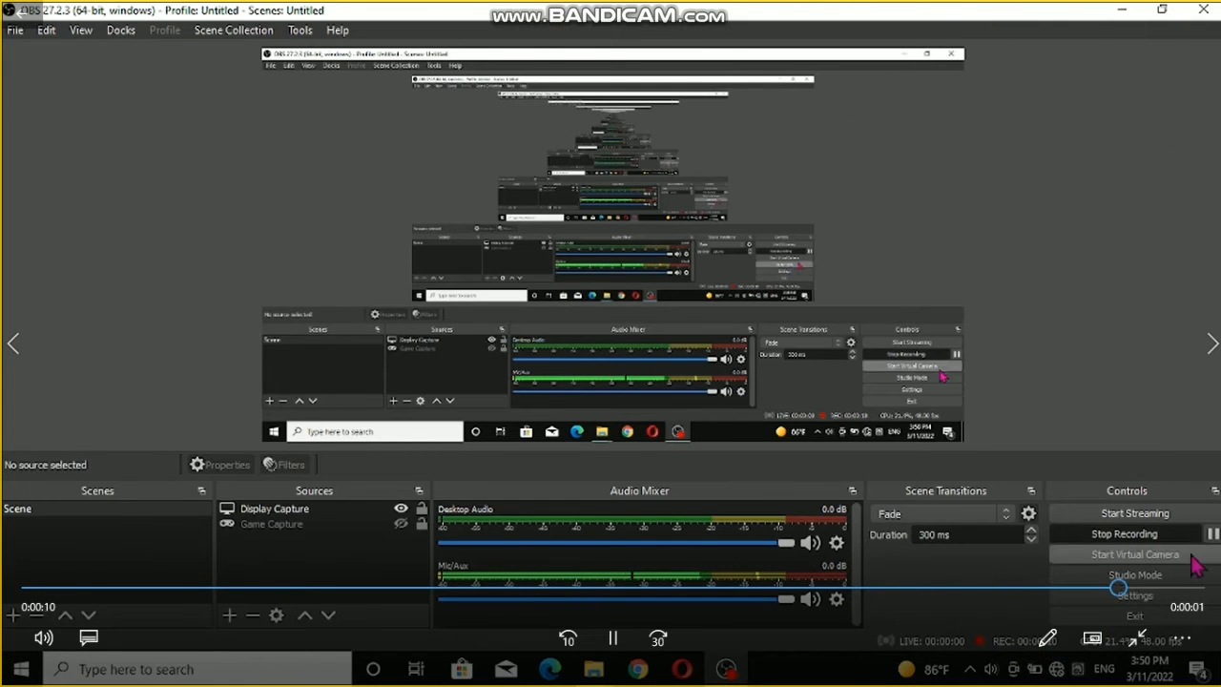
left_click(1192, 27)
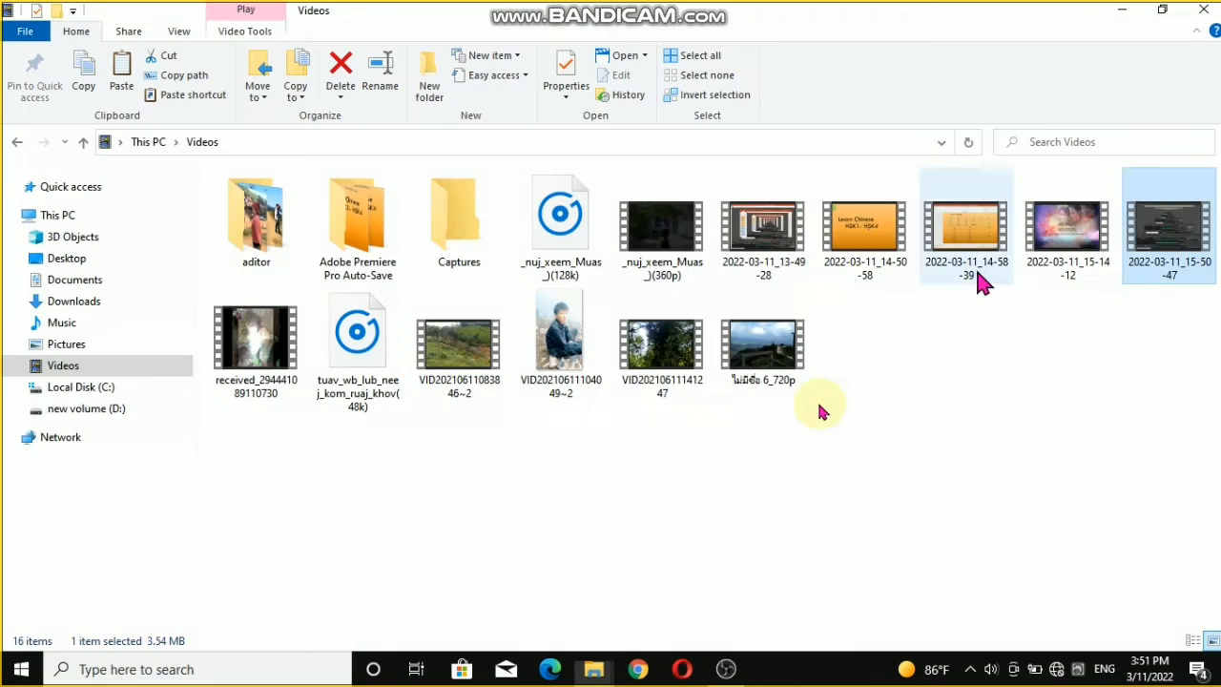
Switch back to OBS Studio and set the streaming encoder to x264 in the output settings
left_click(727, 671)
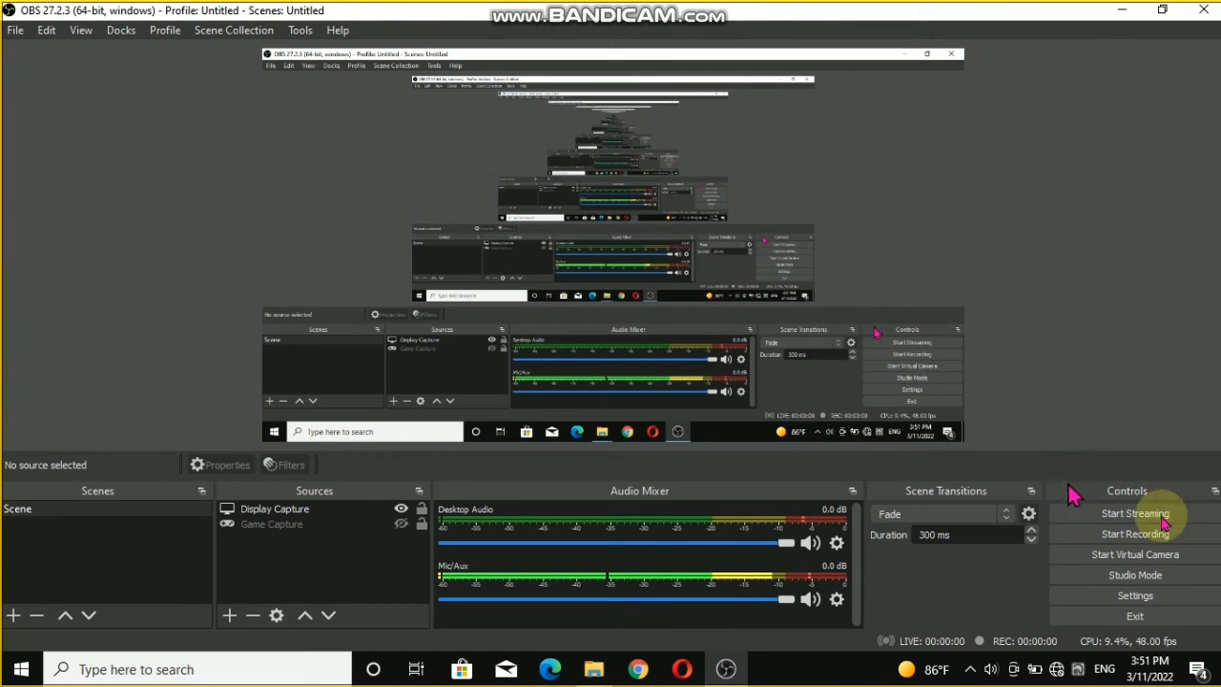
left_click(1136, 595)
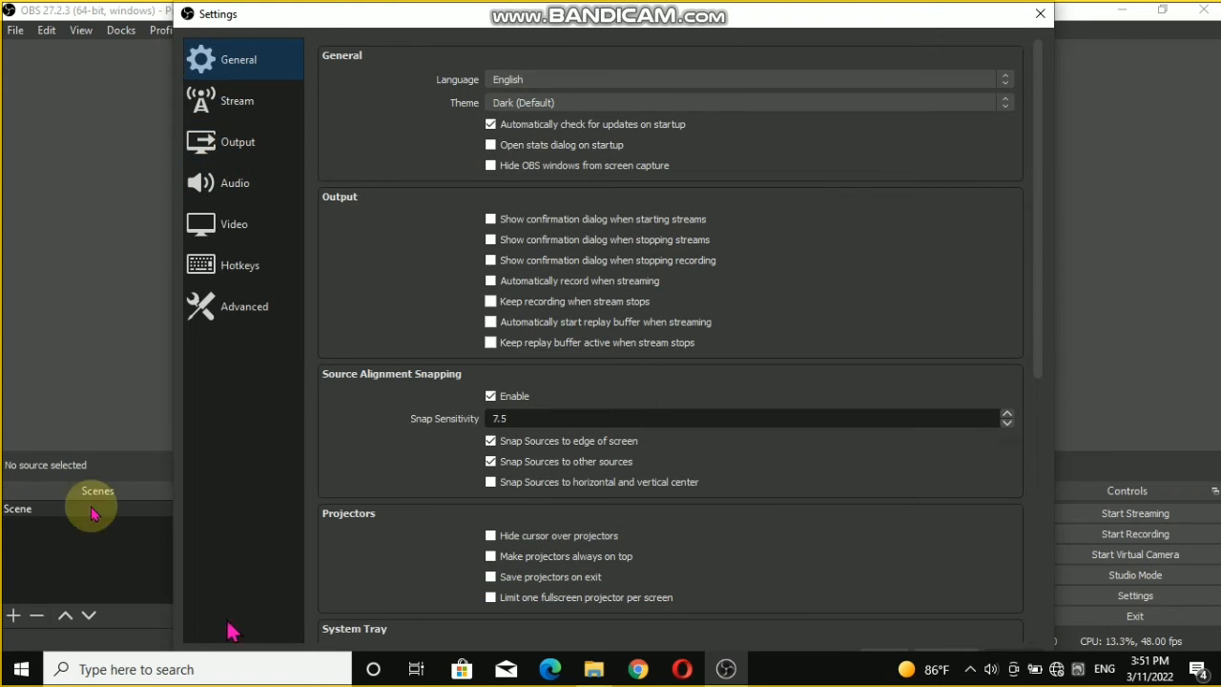
left_click(208, 152)
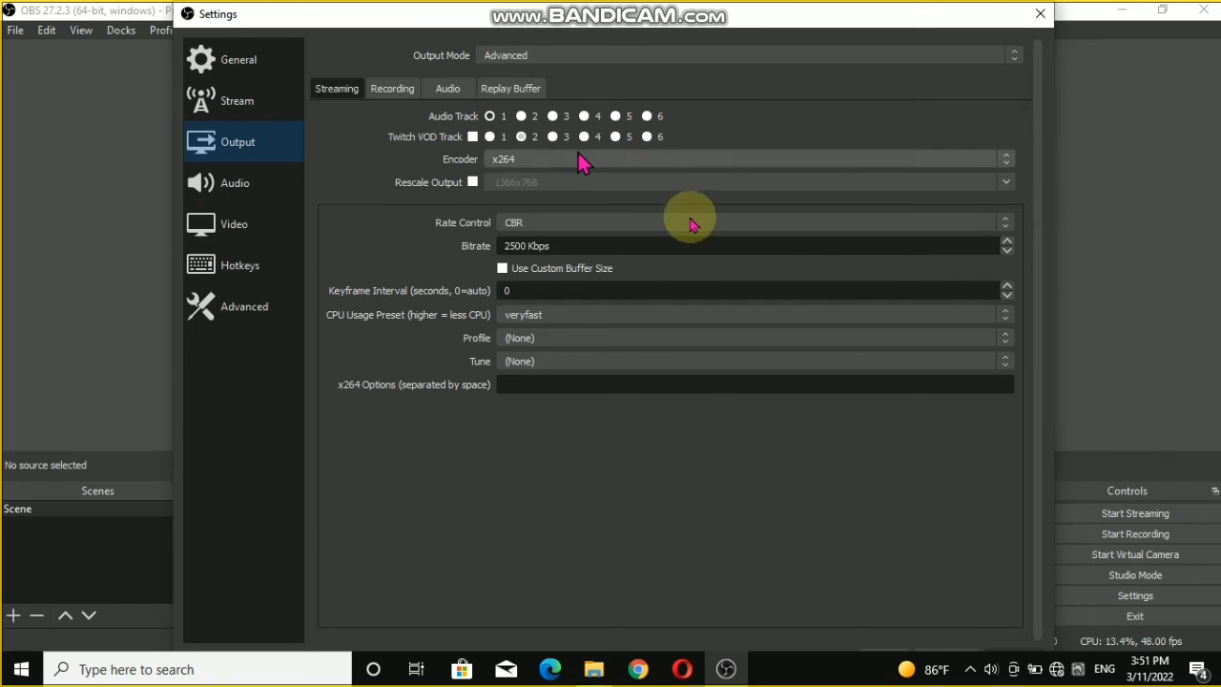
left_click(527, 319)
left_click(524, 319)
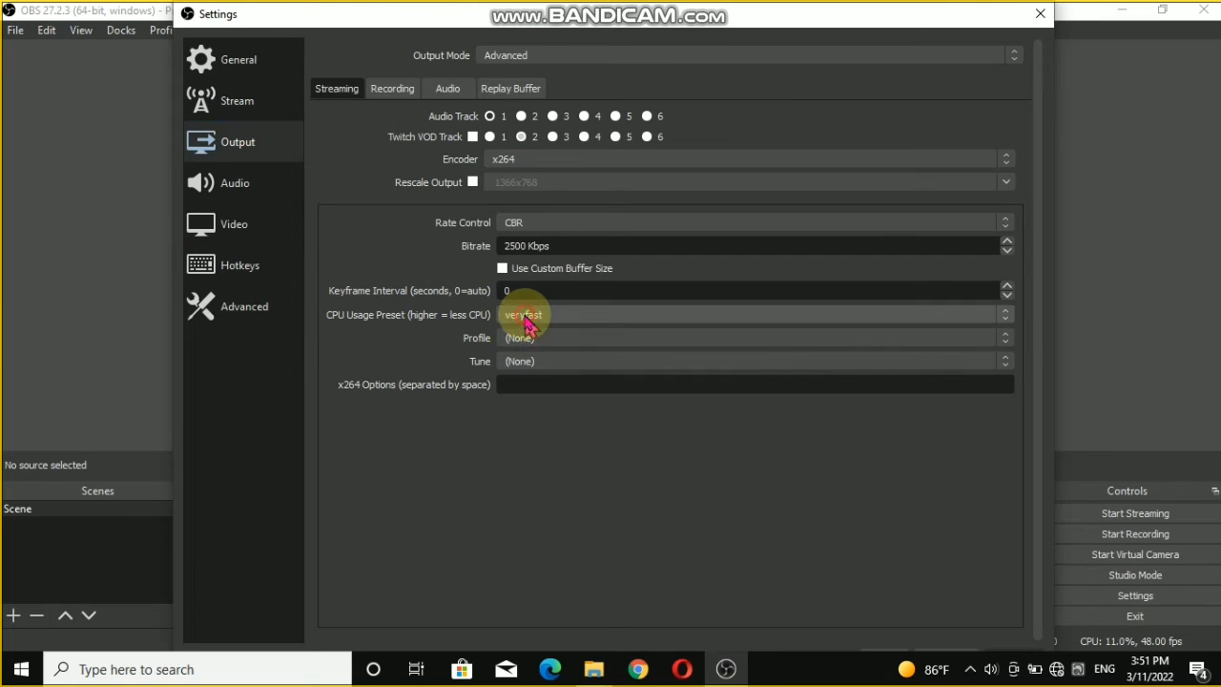
left_click(531, 162)
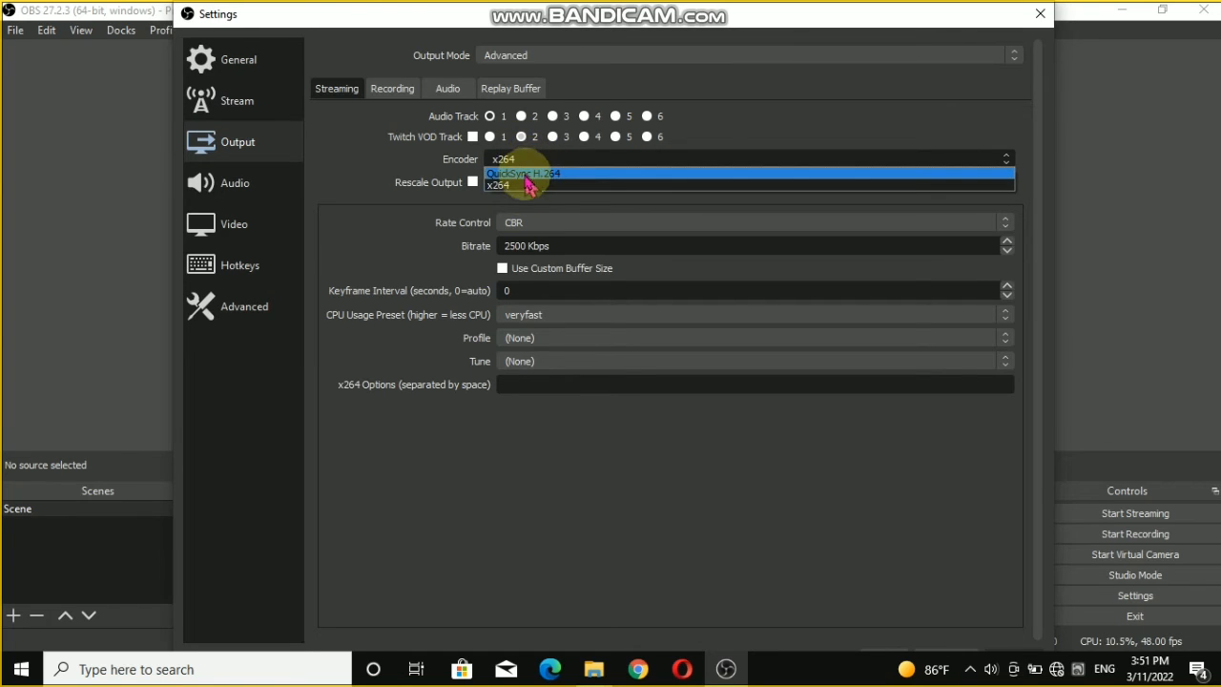
left_click(531, 187)
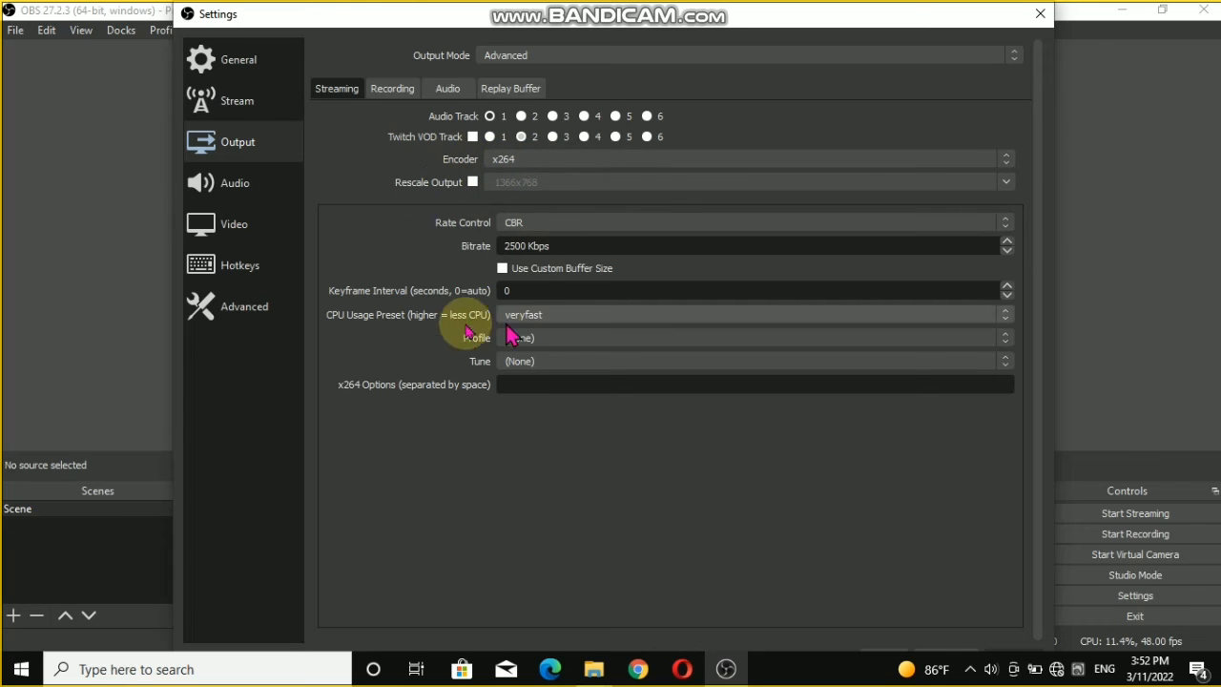
Check the recording path in the recording output settings and browse its folder without choosing another one
left_click(404, 94)
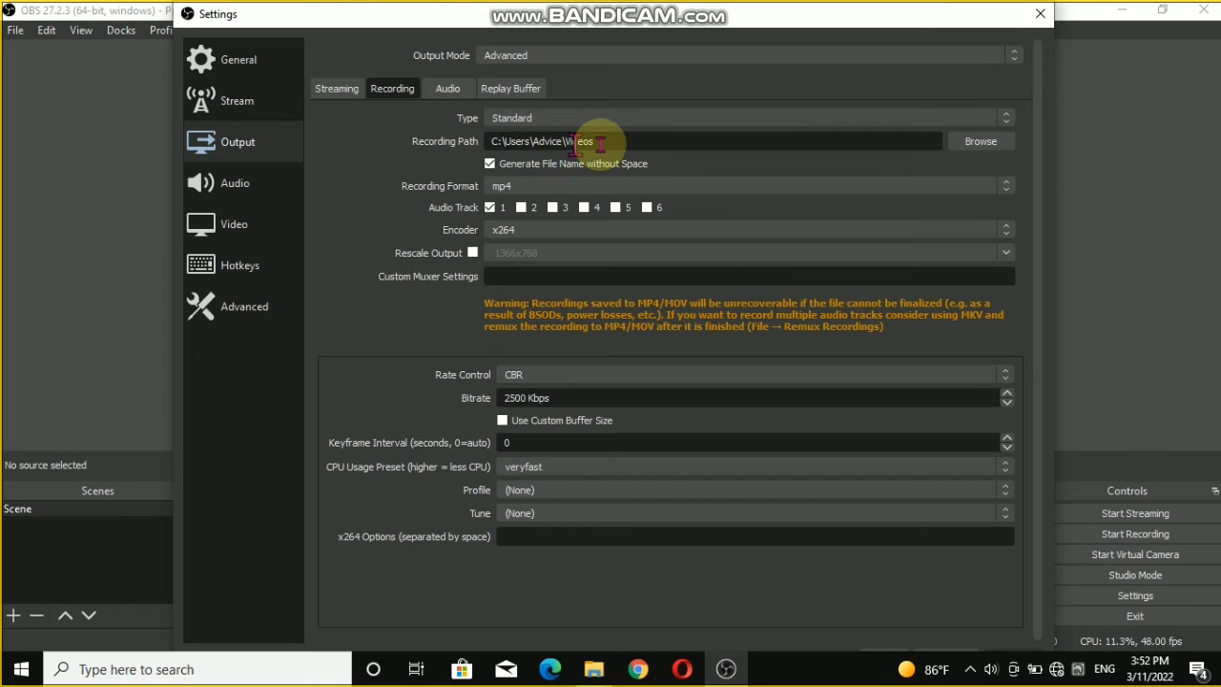
left_click(999, 145)
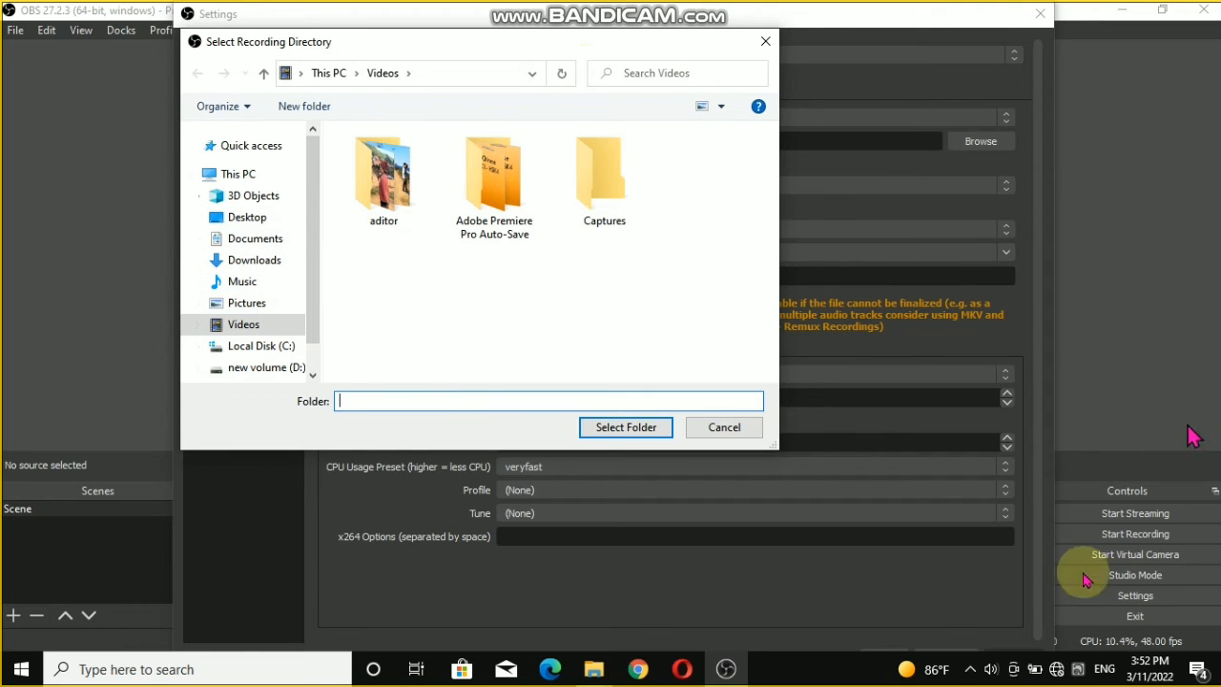
left_click(762, 46)
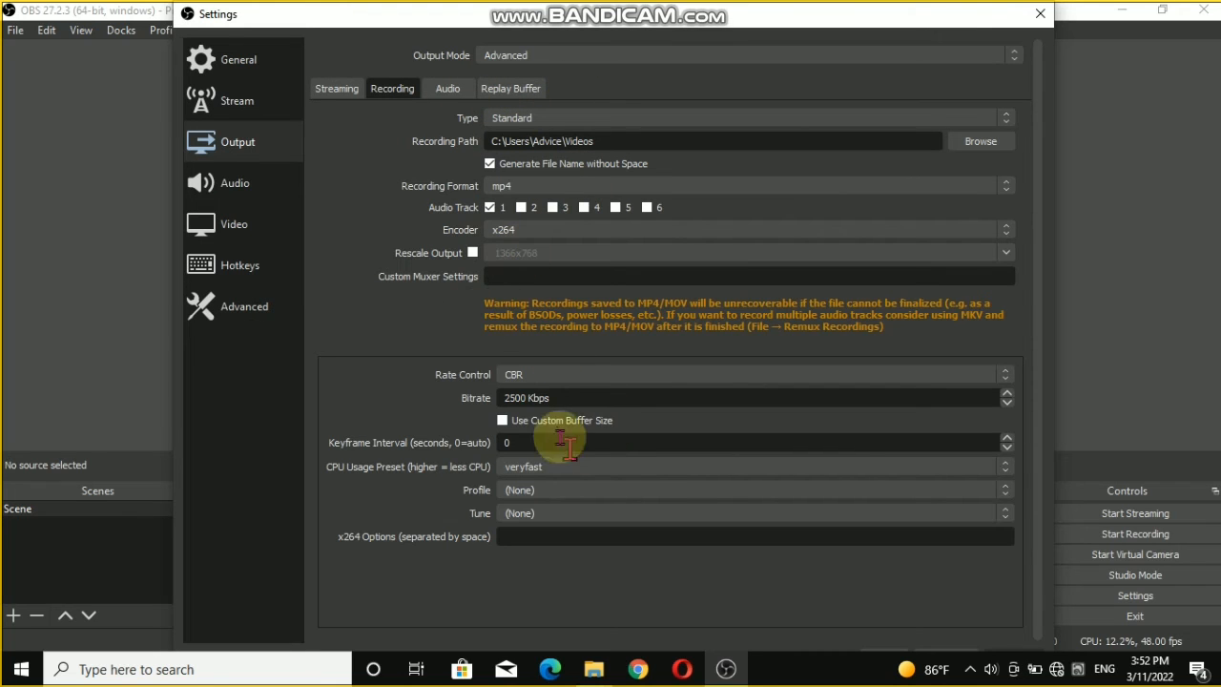
Set the recording encoder to x264 and its CPU usage preset to veryfast
left_click(516, 233)
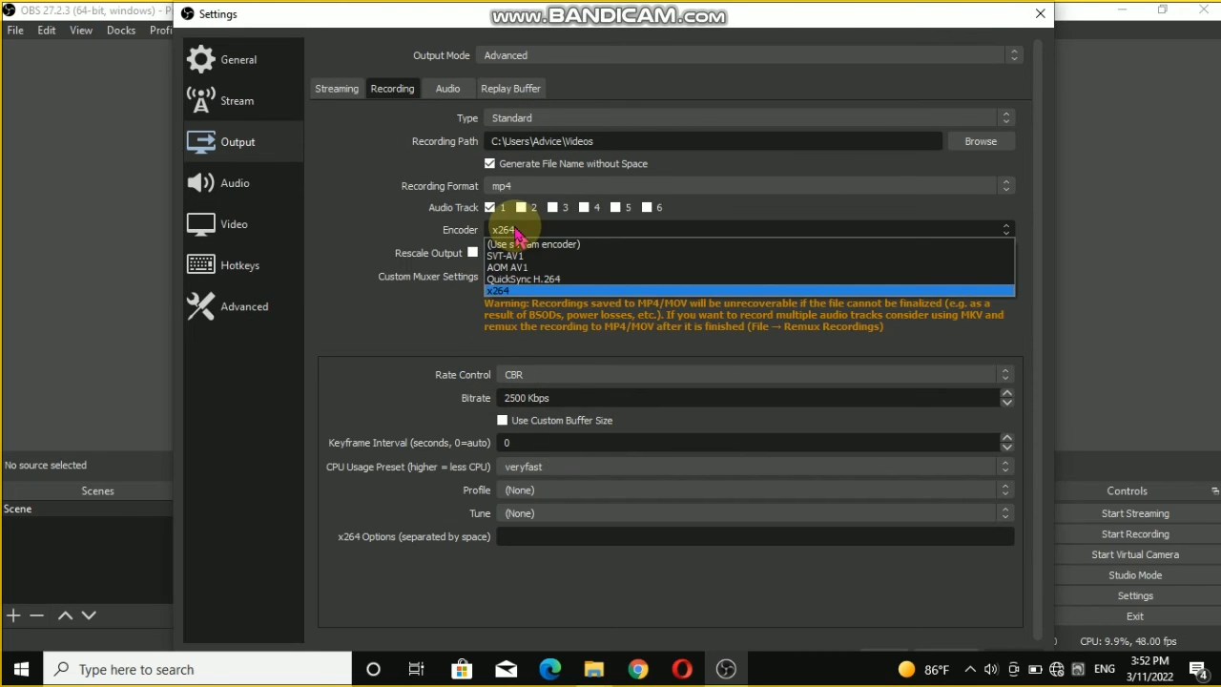
left_click(531, 245)
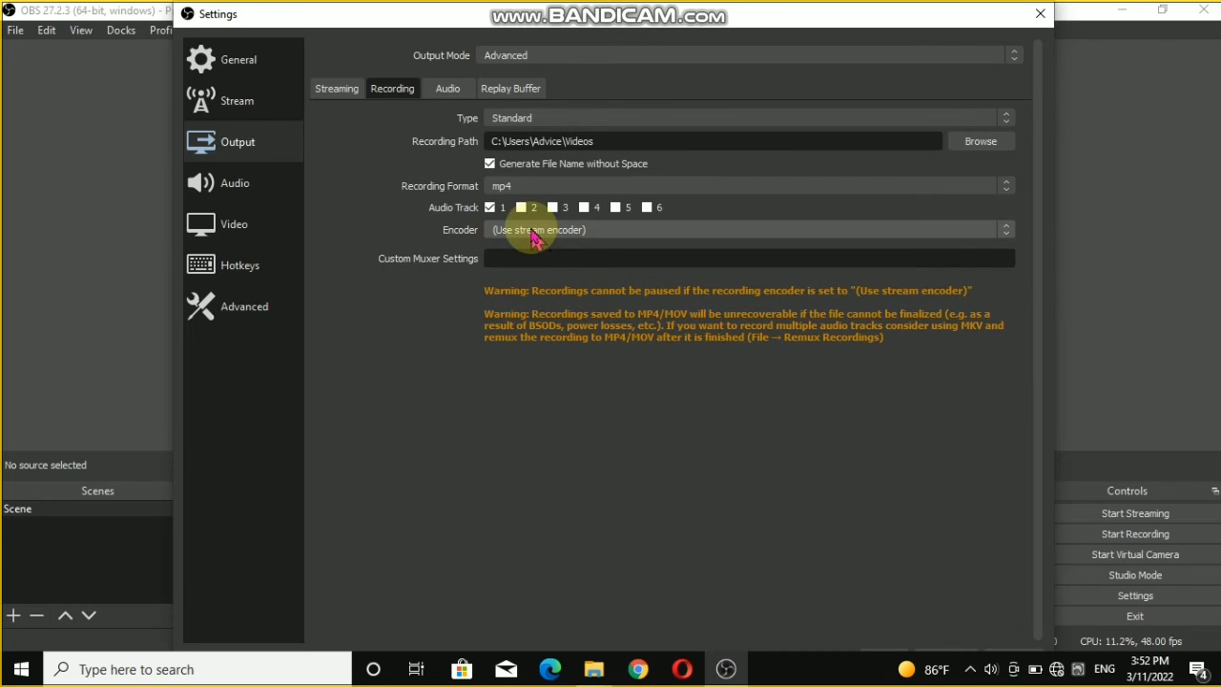
left_click(535, 232)
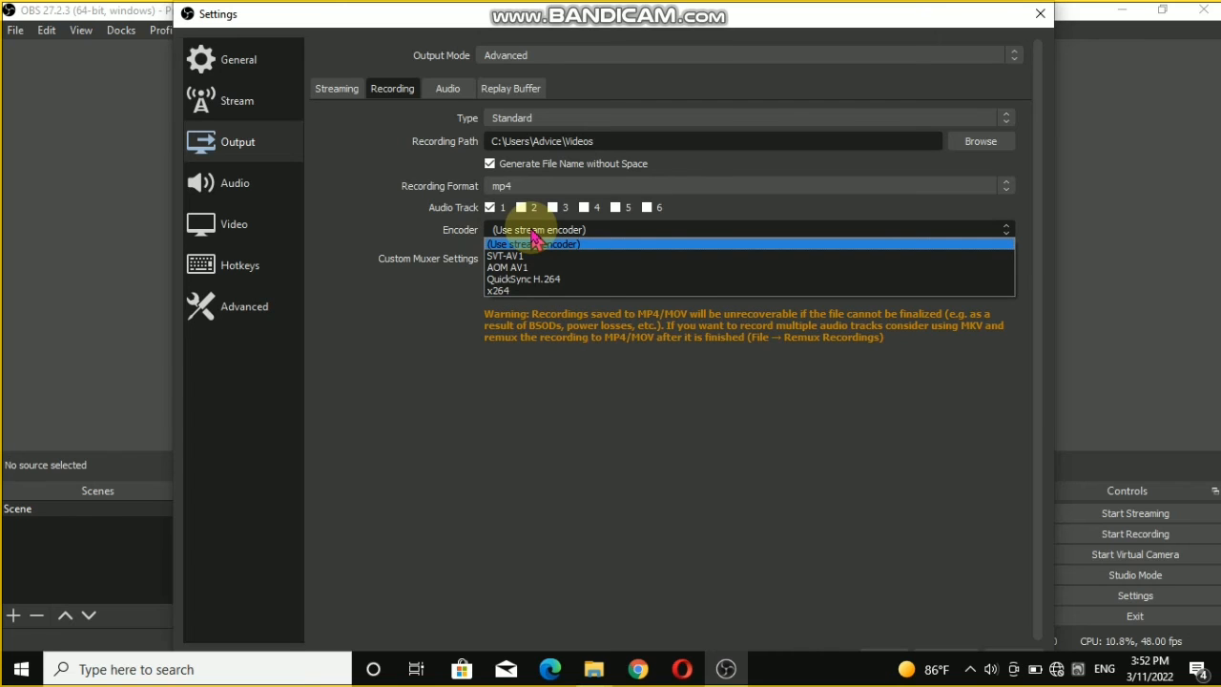
left_click(554, 291)
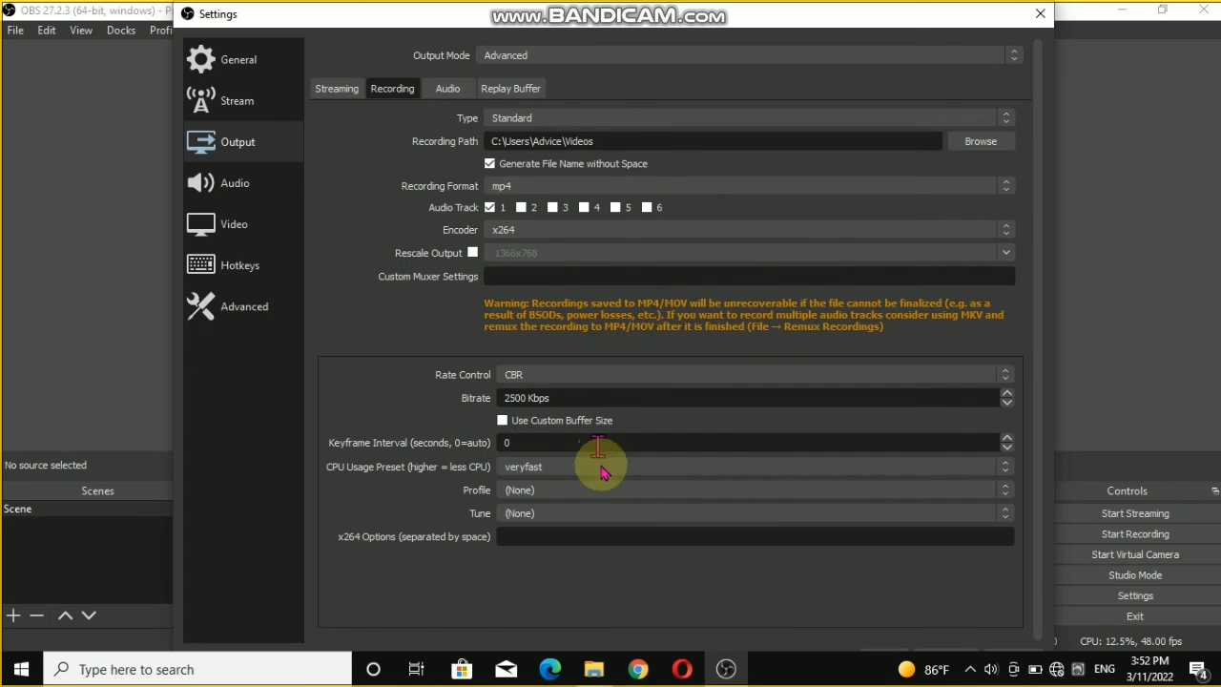
left_click(558, 475)
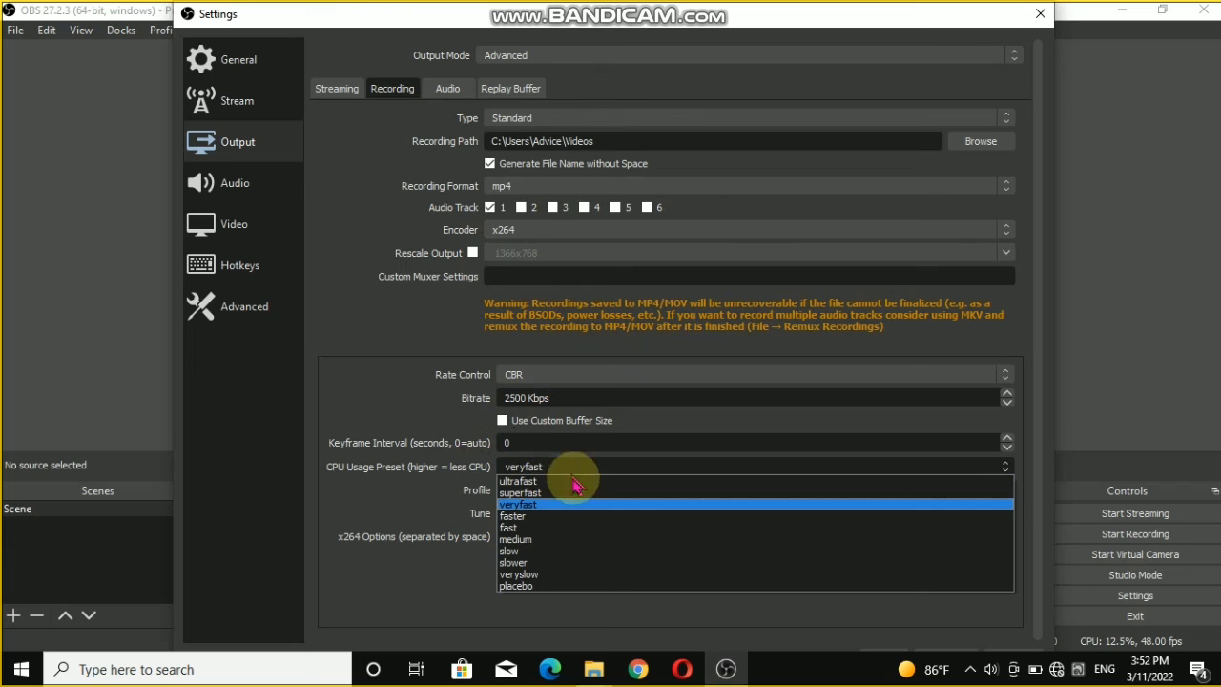
left_click(552, 505)
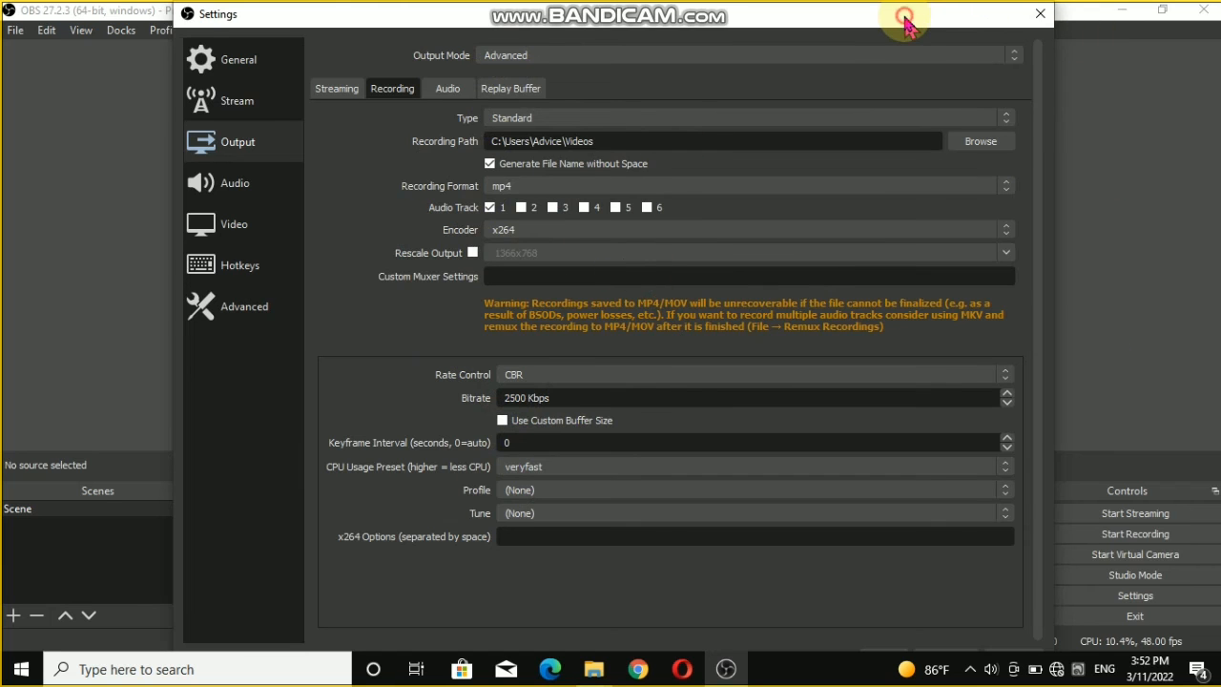
Reposition the Settings window, apply the streaming and recording output settings, and close the window
left_click_drag(905, 23, 853, 82)
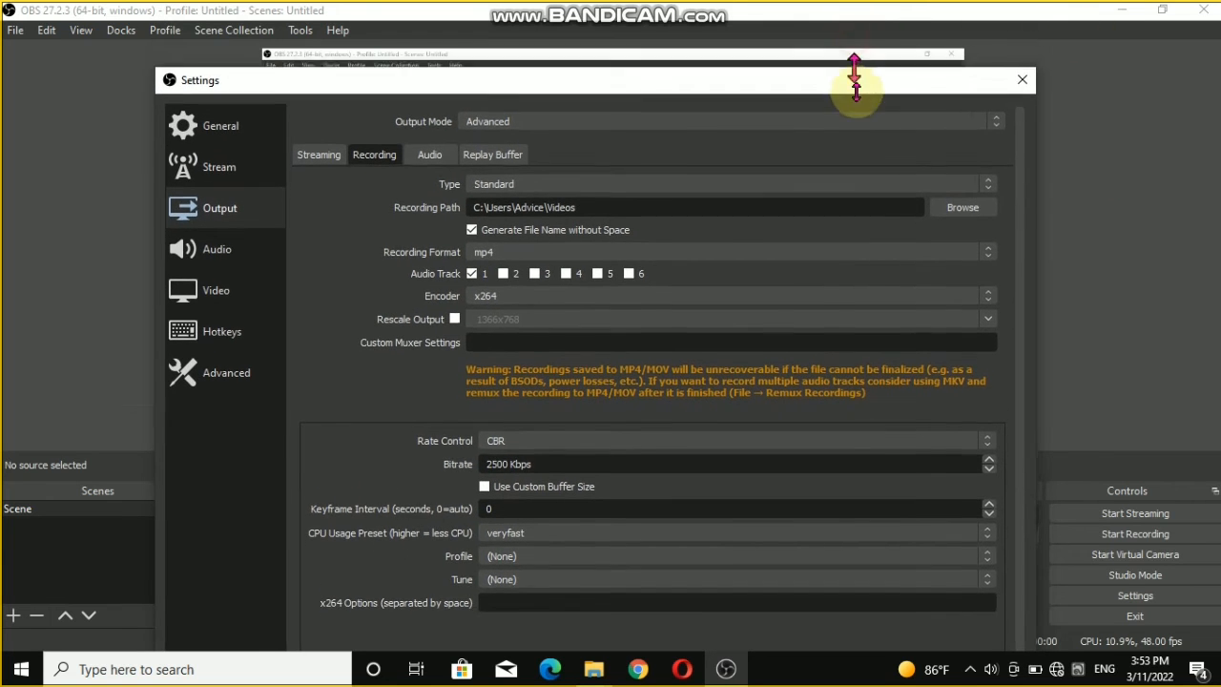
left_click_drag(788, 137, 801, 26)
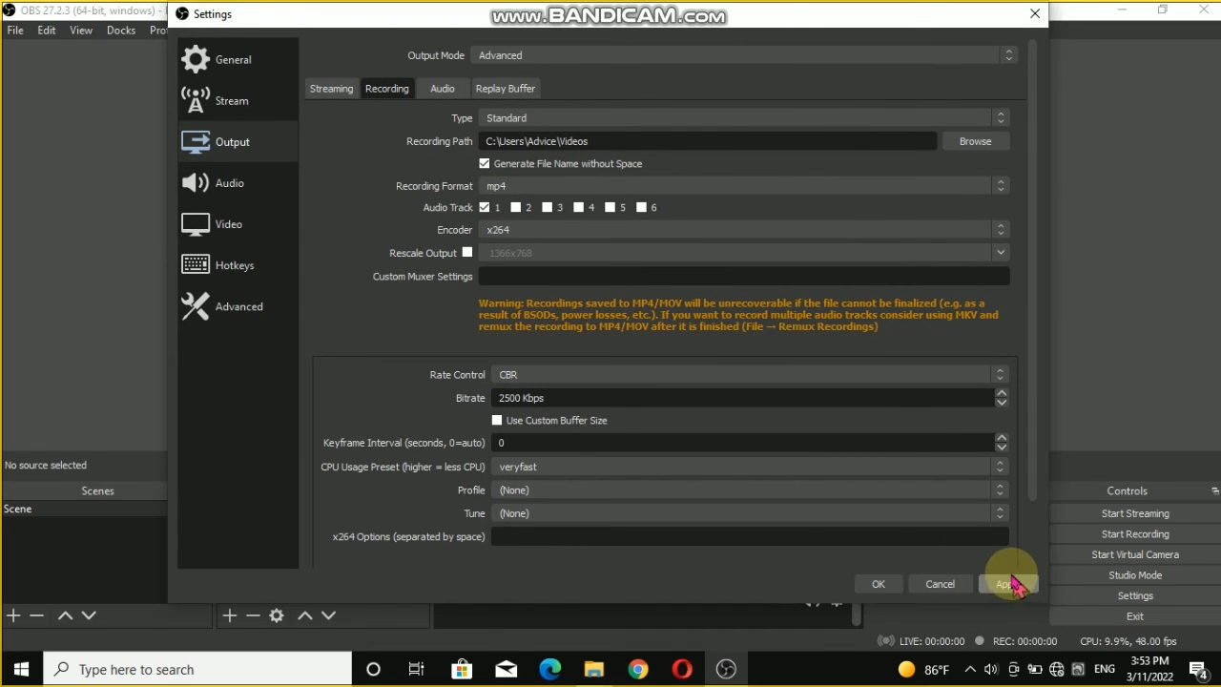
left_click(341, 88)
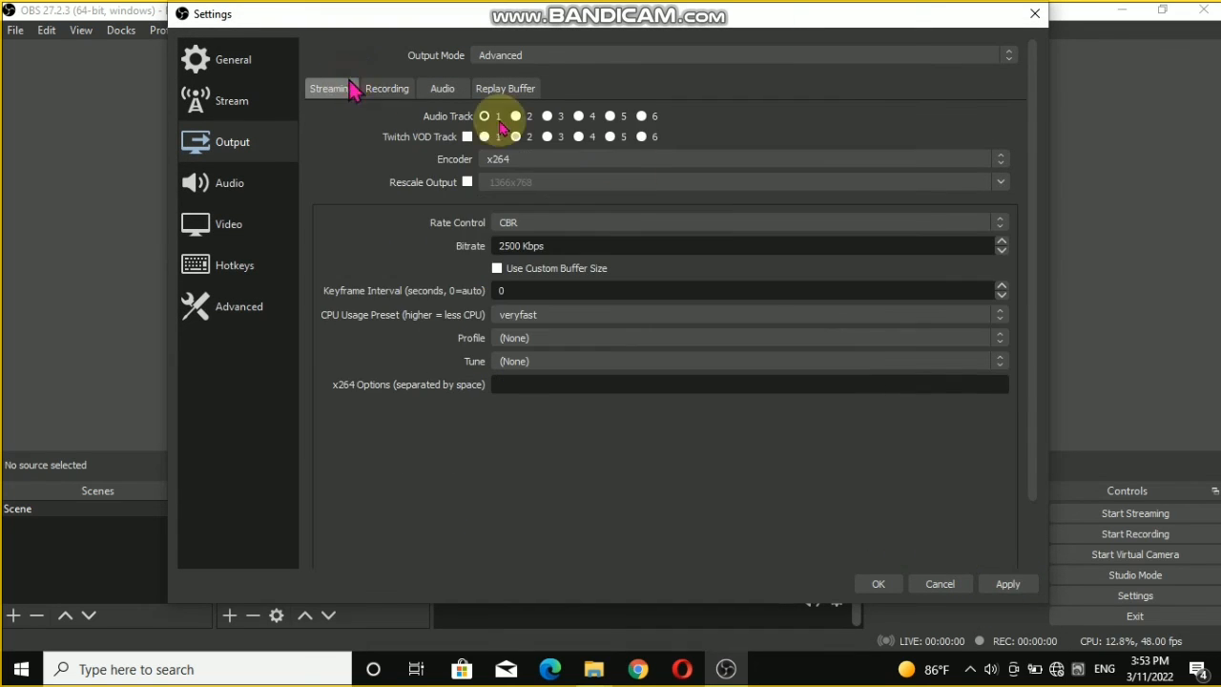
left_click(1003, 584)
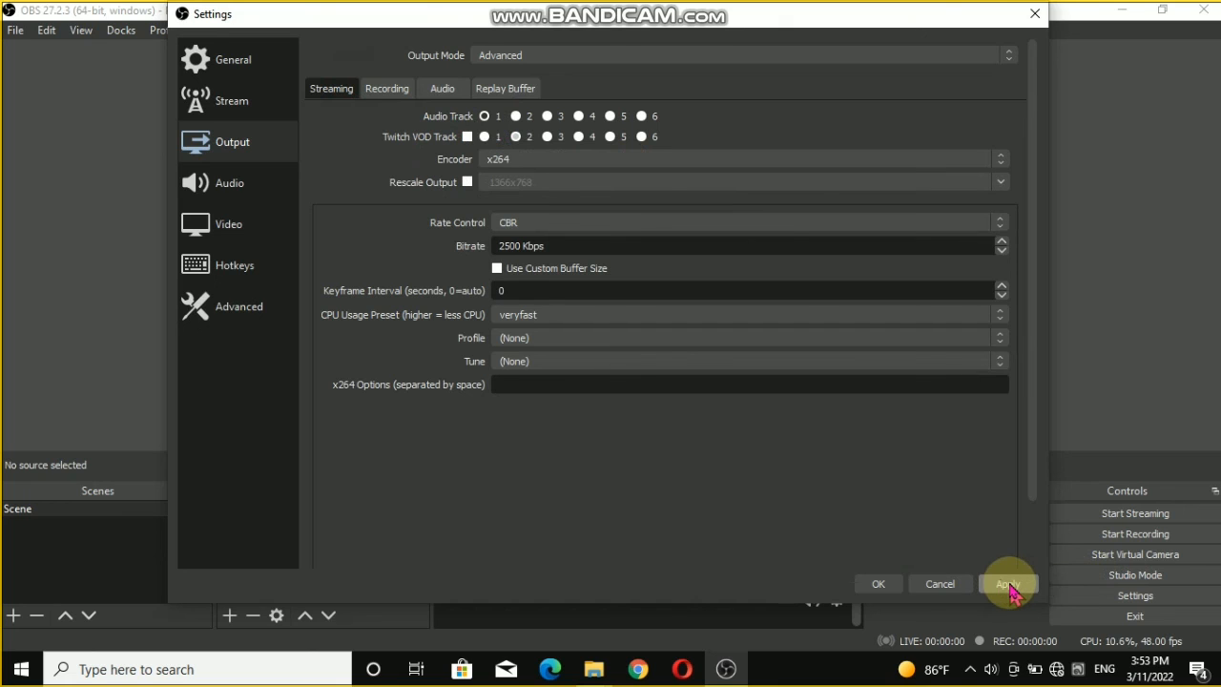
left_click(392, 89)
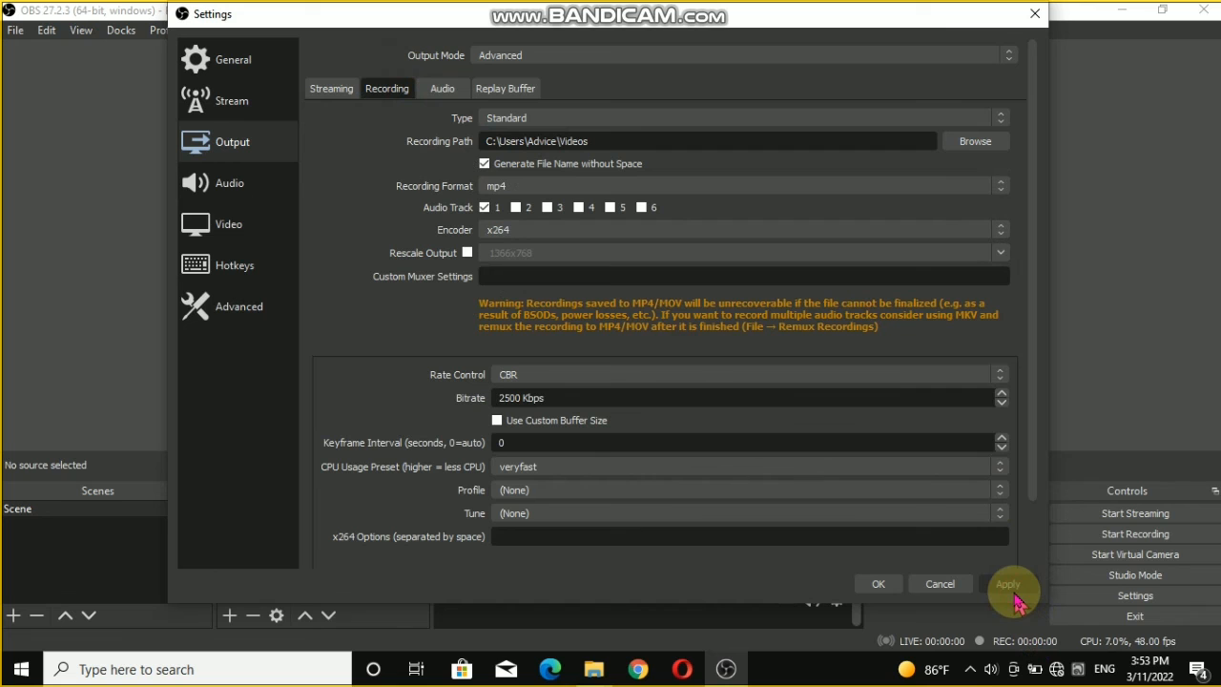
left_click(348, 97)
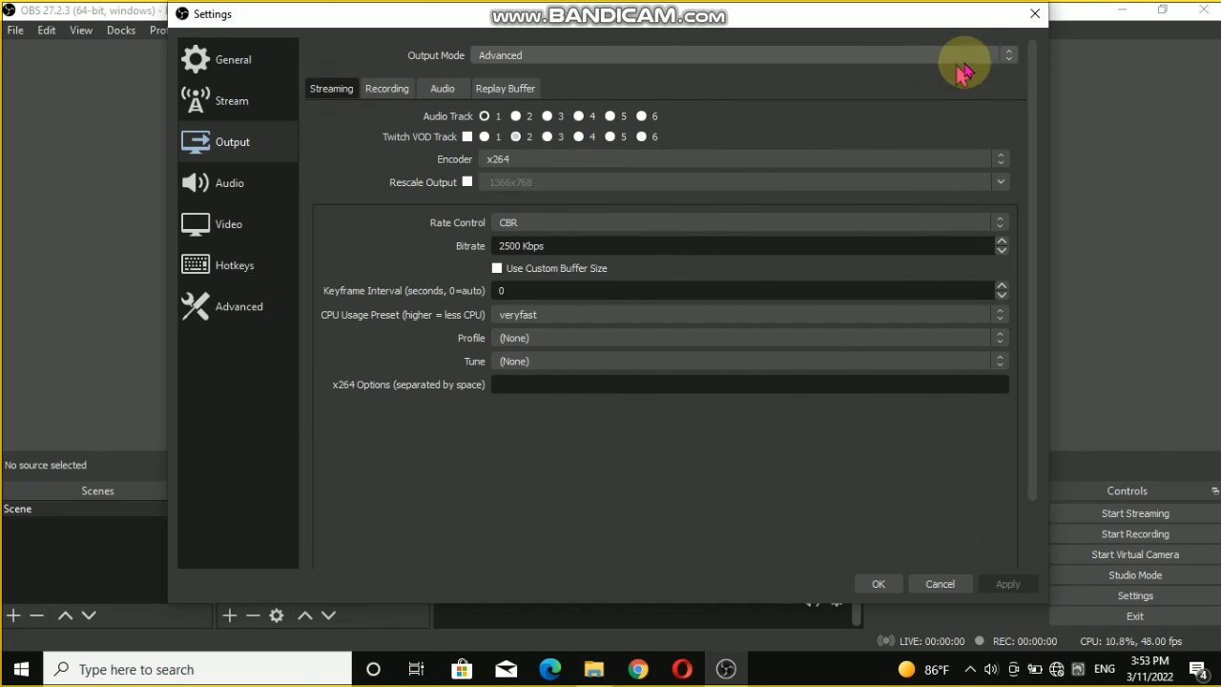
left_click(878, 584)
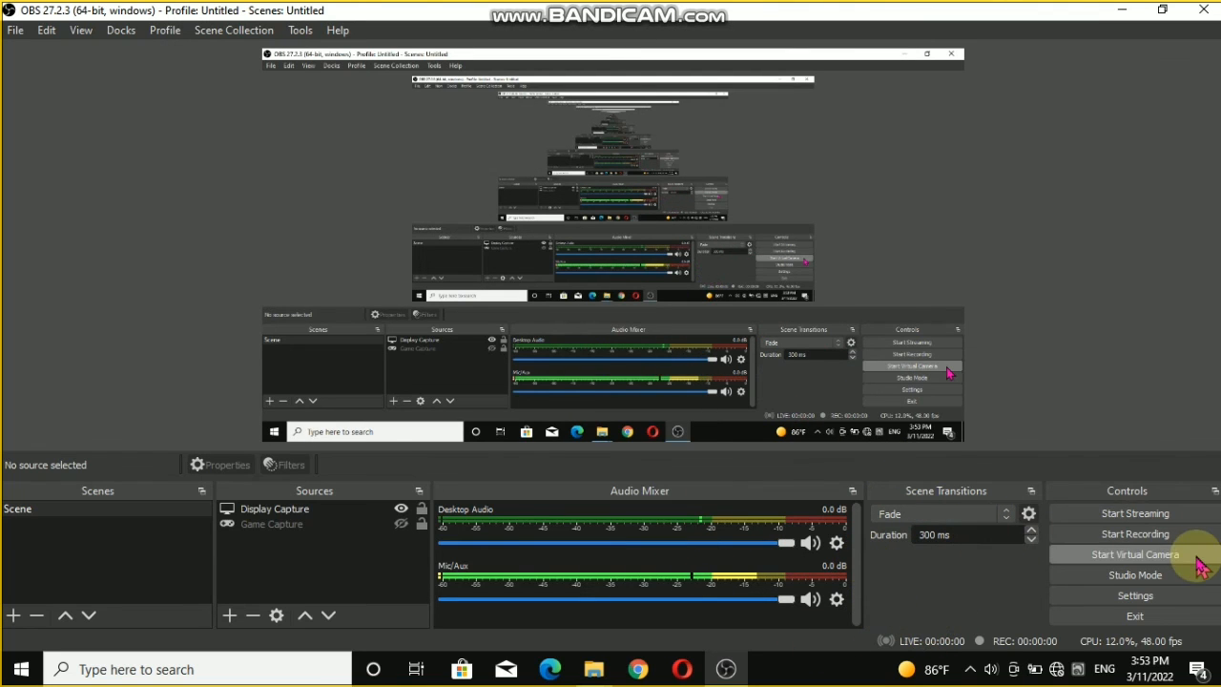
Examine the Noise Suppression, Noise Gate and Gain filters on Desktop Audio and the list of filter types that can be added
left_click(837, 543)
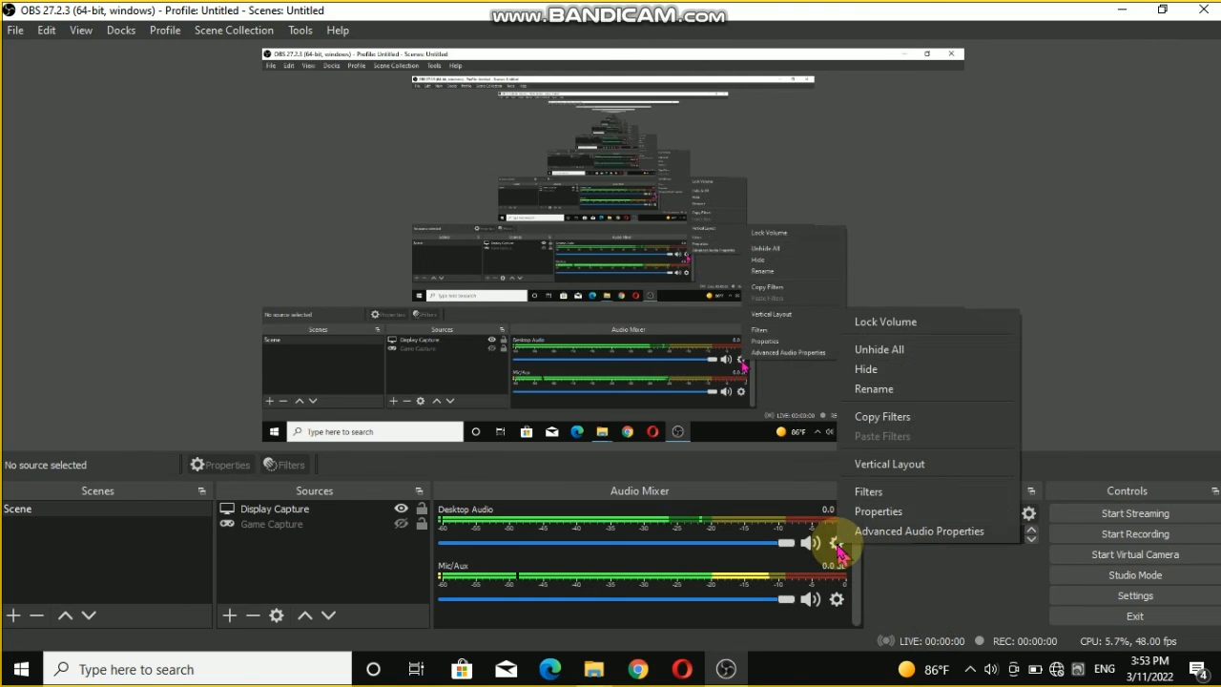
left_click(868, 494)
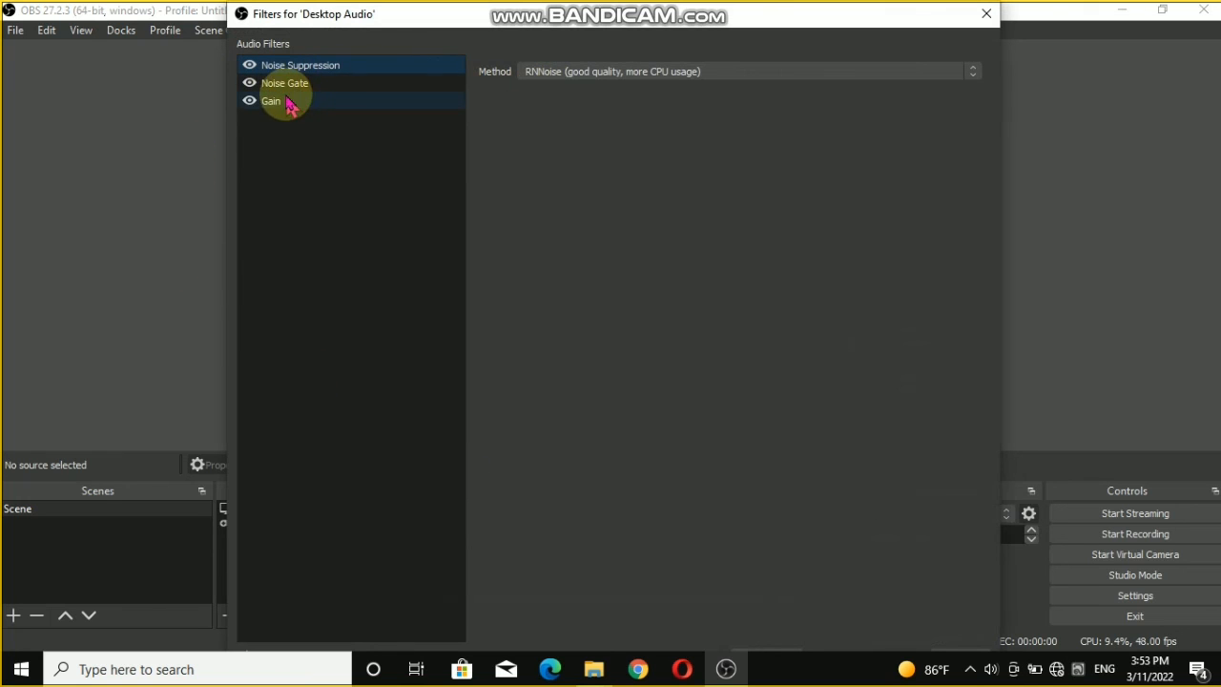
left_click_drag(637, 6, 668, 73)
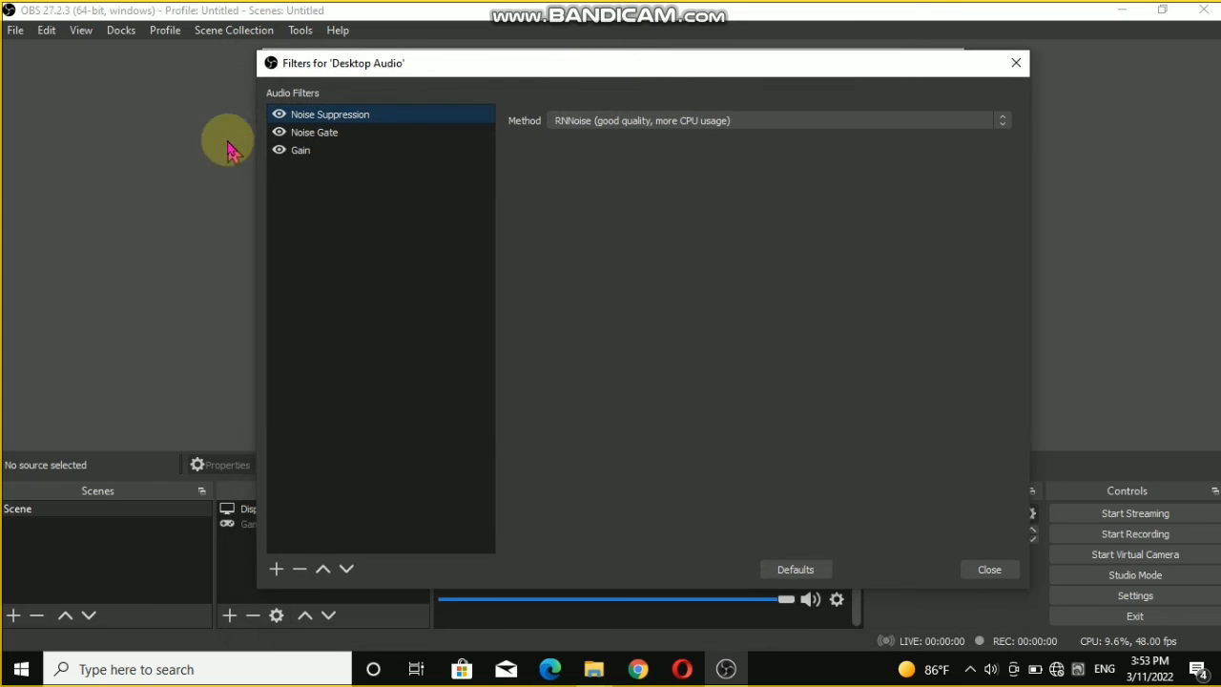
left_click(325, 132)
left_click(324, 149)
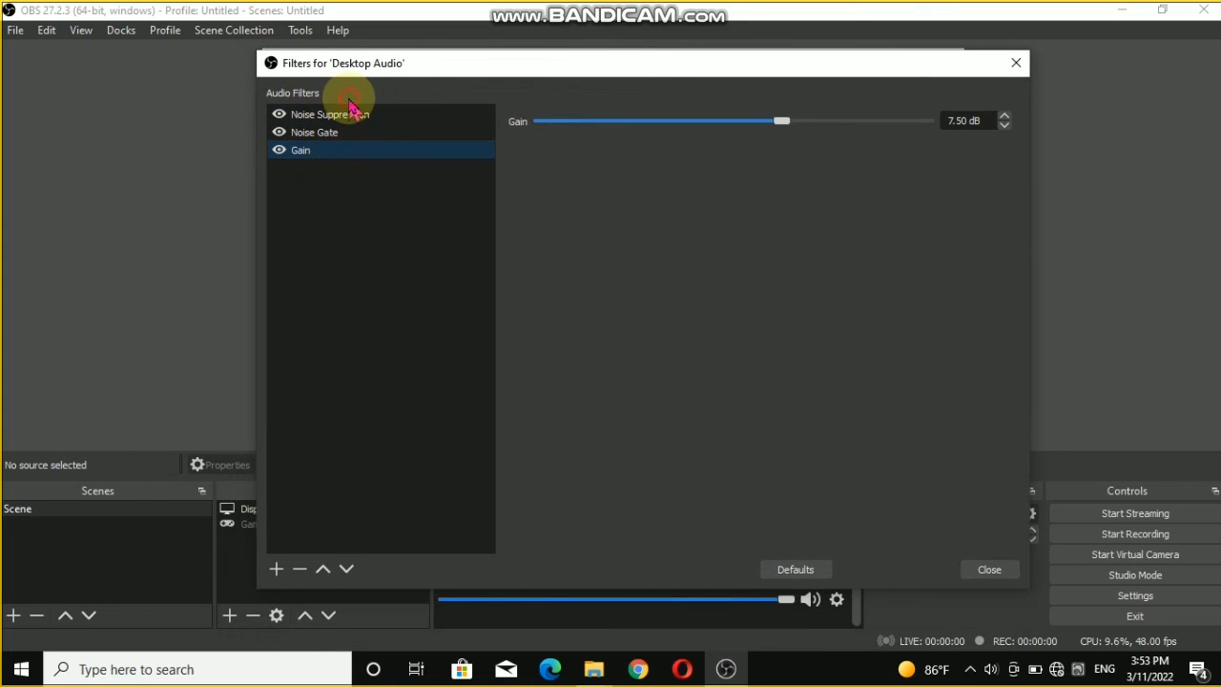
left_click(351, 116)
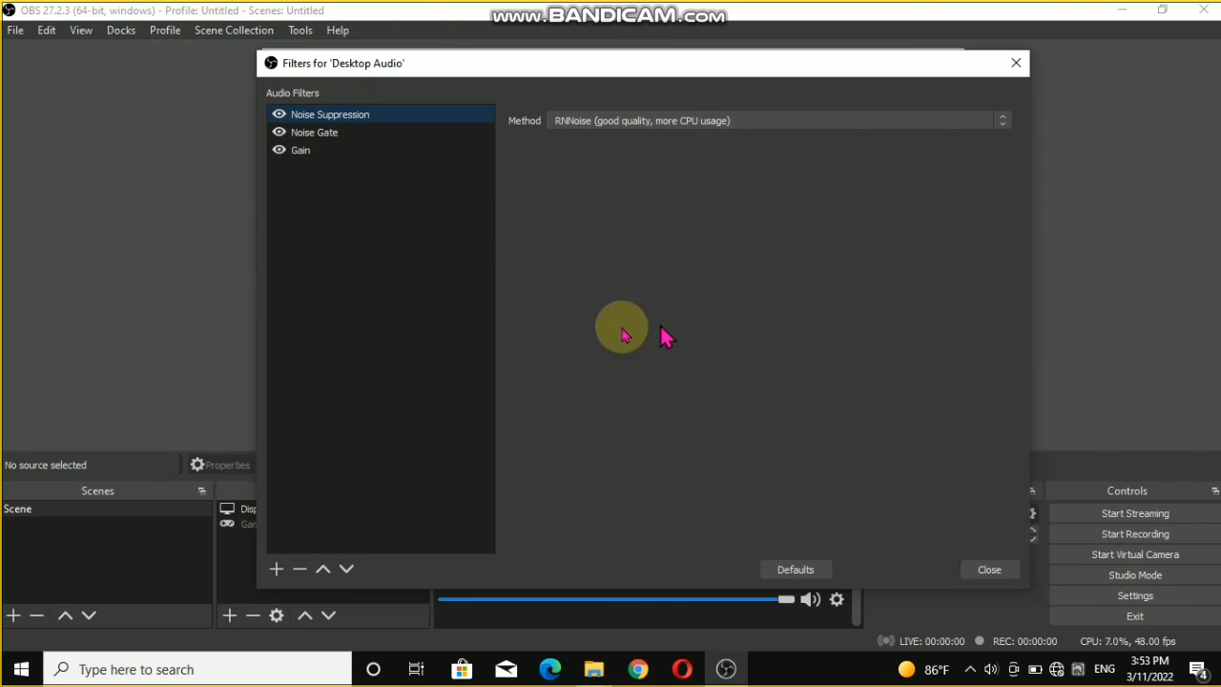
left_click(276, 569)
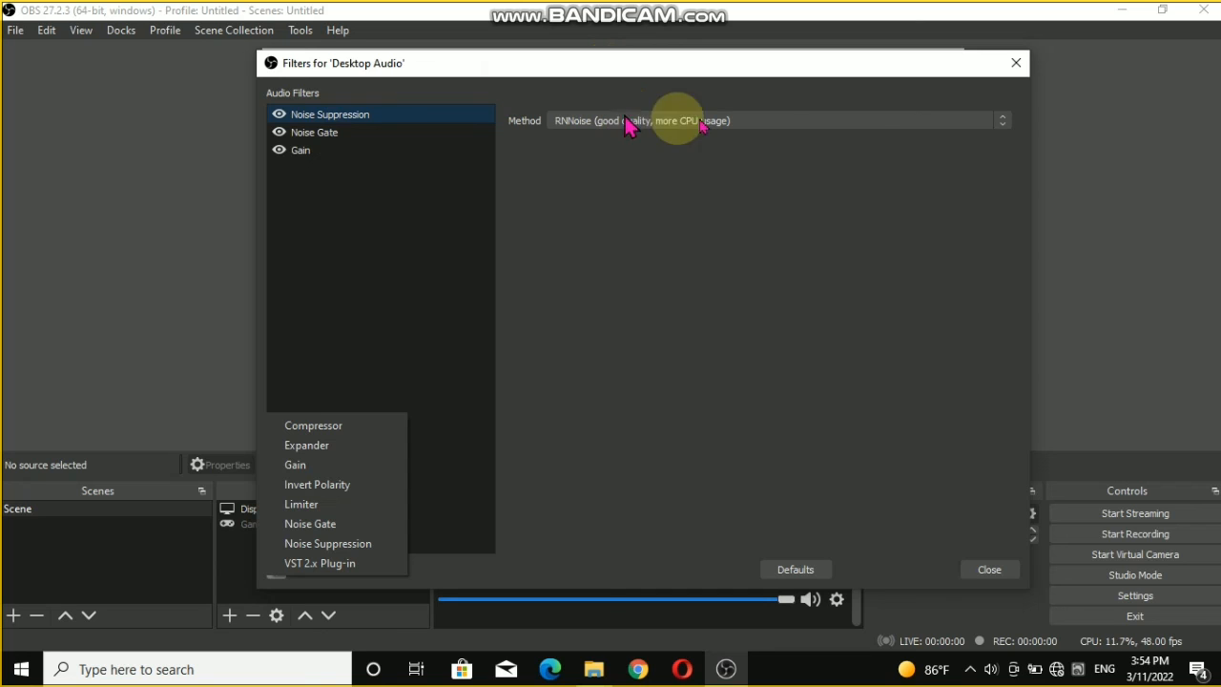
left_click(325, 134)
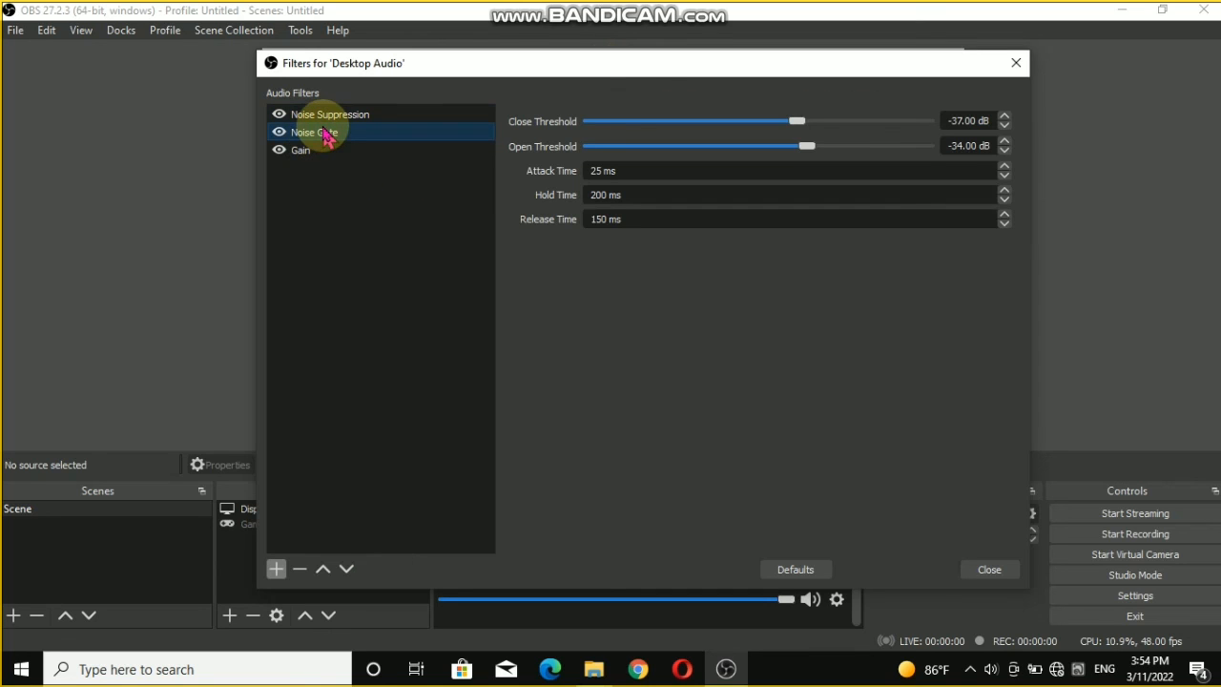
left_click(335, 153)
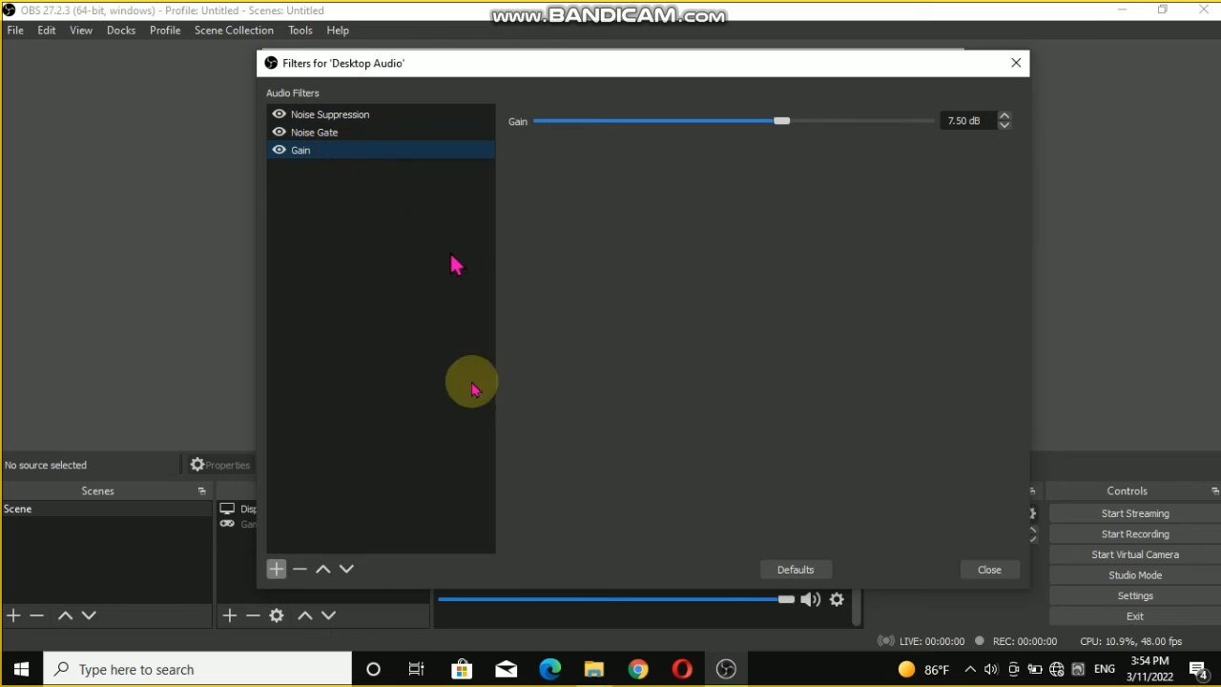
left_click(1015, 569)
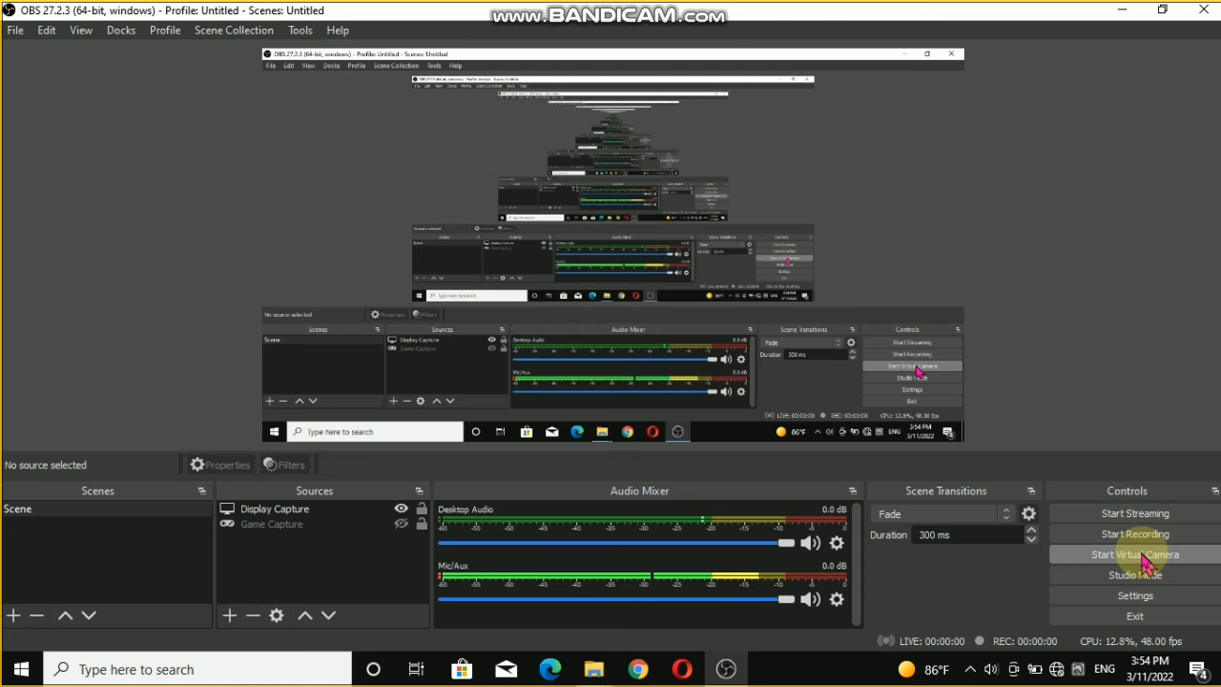
Start a new screen recording
key("F9")
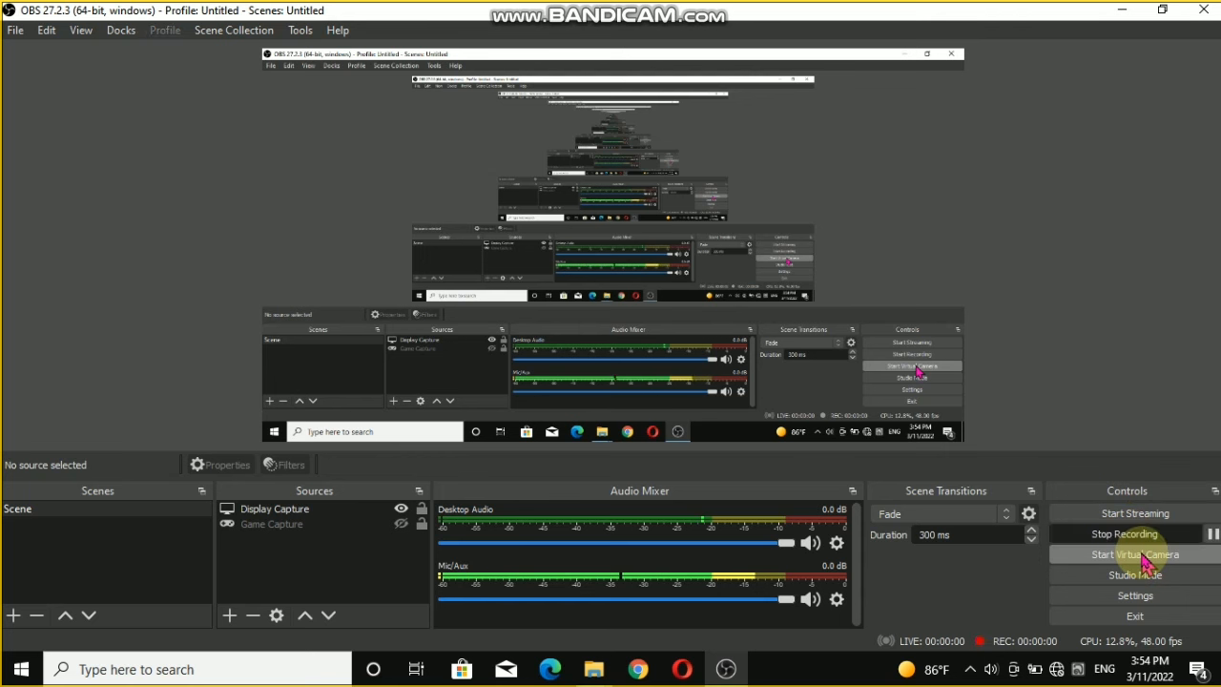